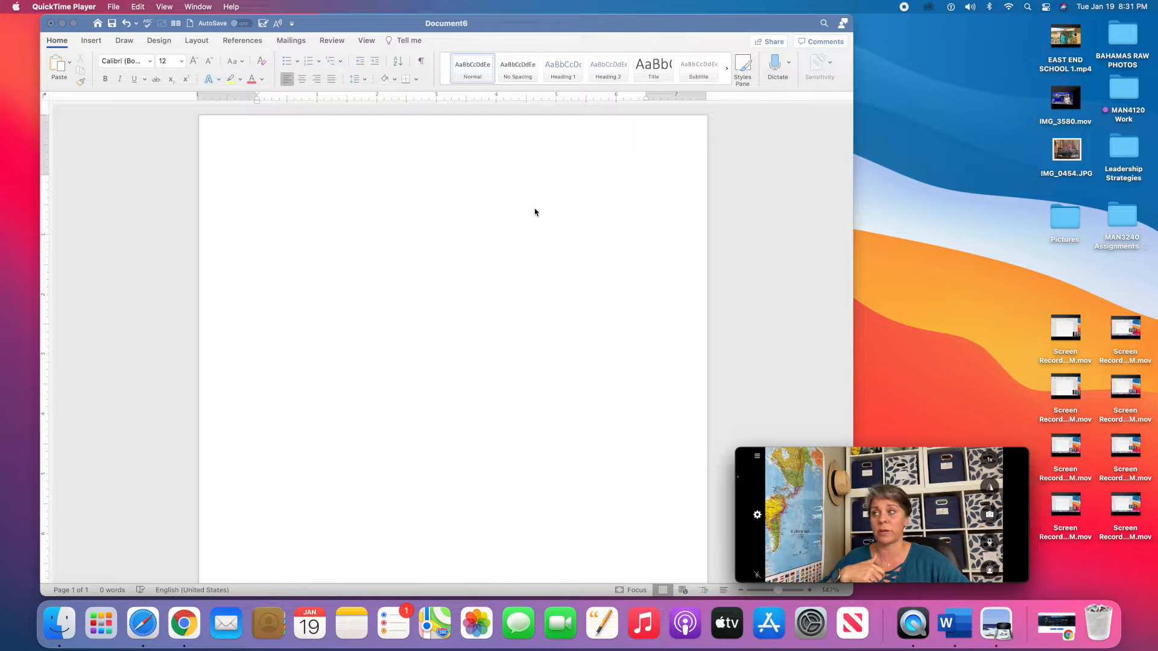
Bring the blank Document6 to the front and show its Layout settings.
{"action": "left_click", "coordinate": [345, 187]}
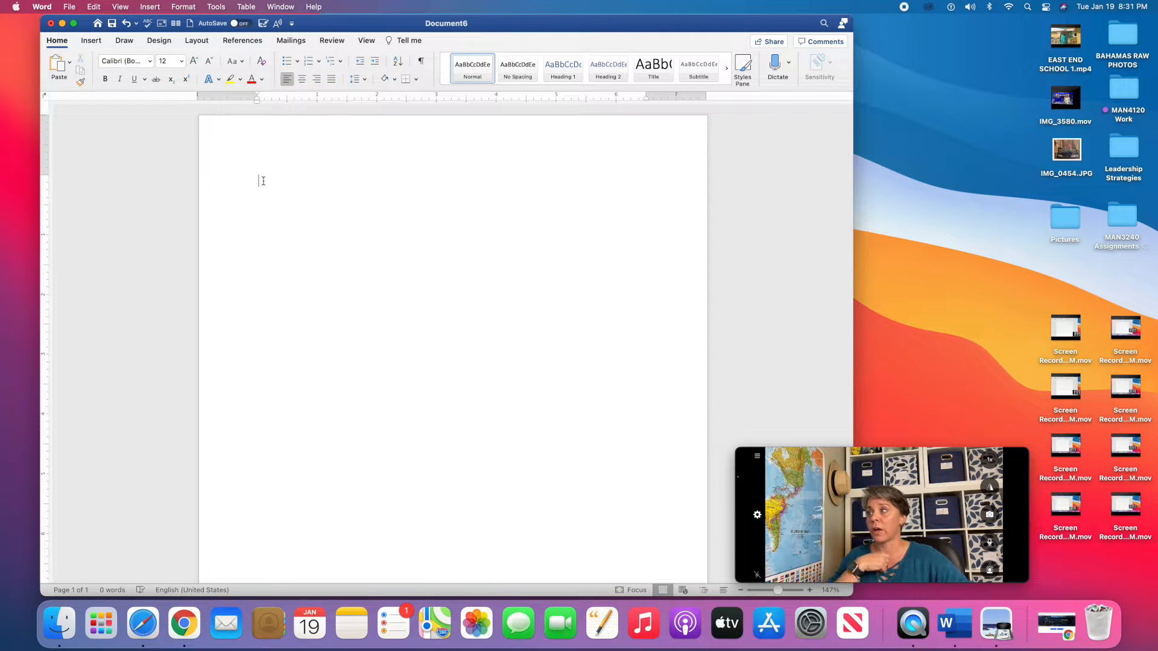
{"action": "left_click", "coordinate": [197, 42]}
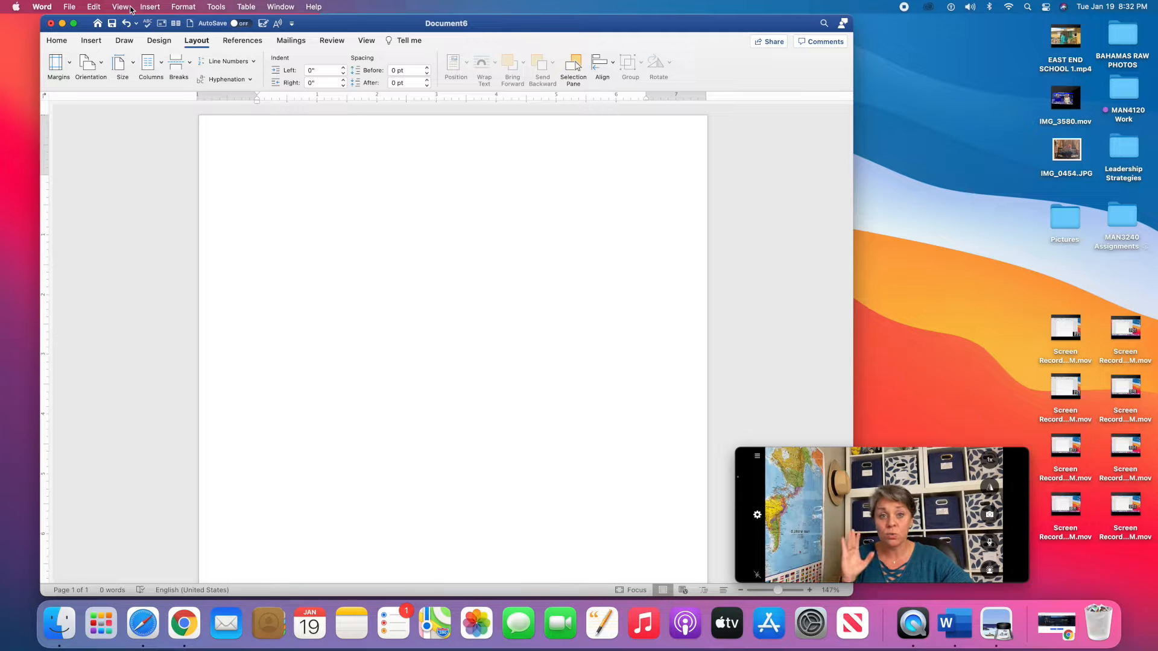
Apply the Normal margin preset, giving 1" margins on all sides.
{"action": "left_click", "coordinate": [69, 7]}
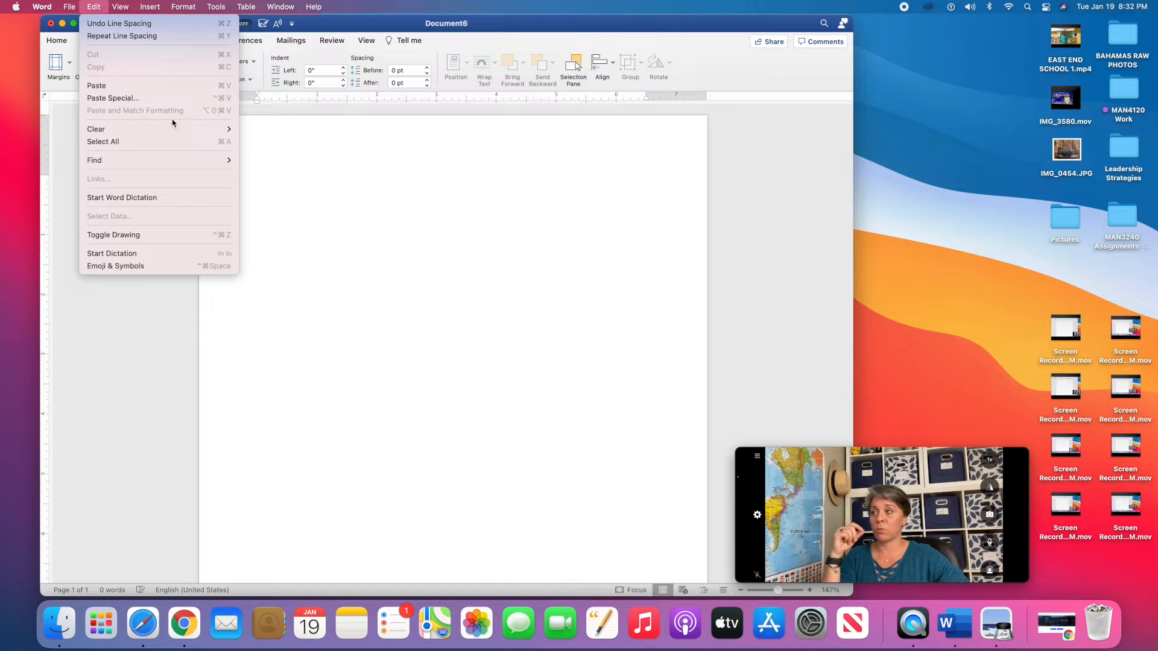
{"action": "left_click", "coordinate": [272, 160]}
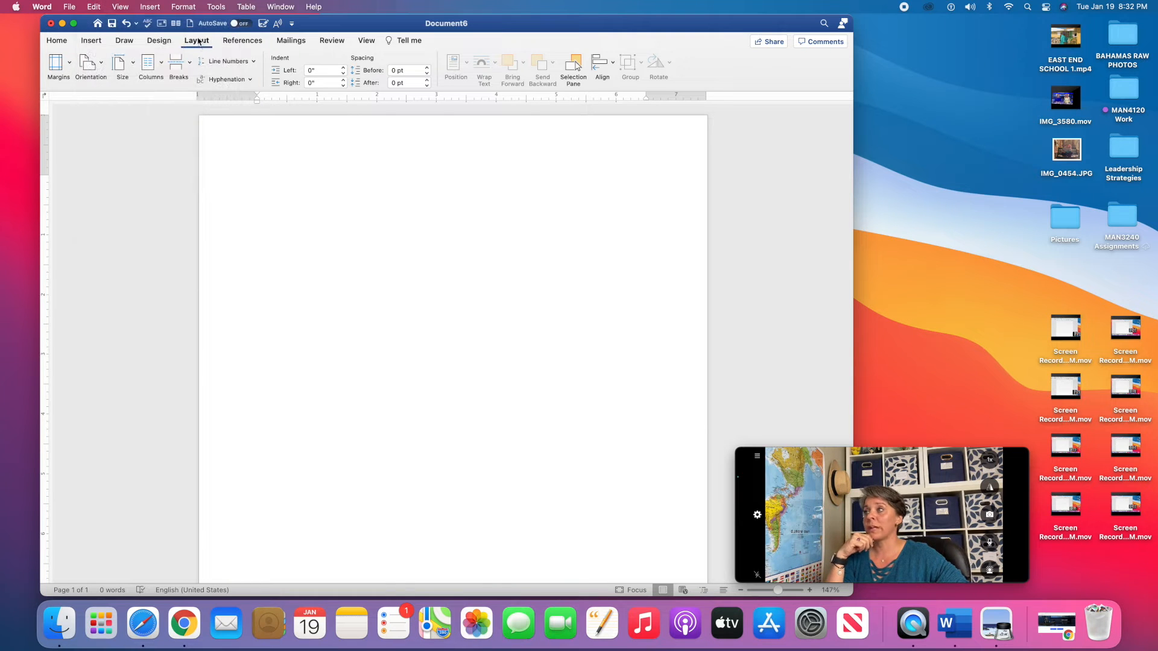
{"action": "left_click", "coordinate": [64, 68]}
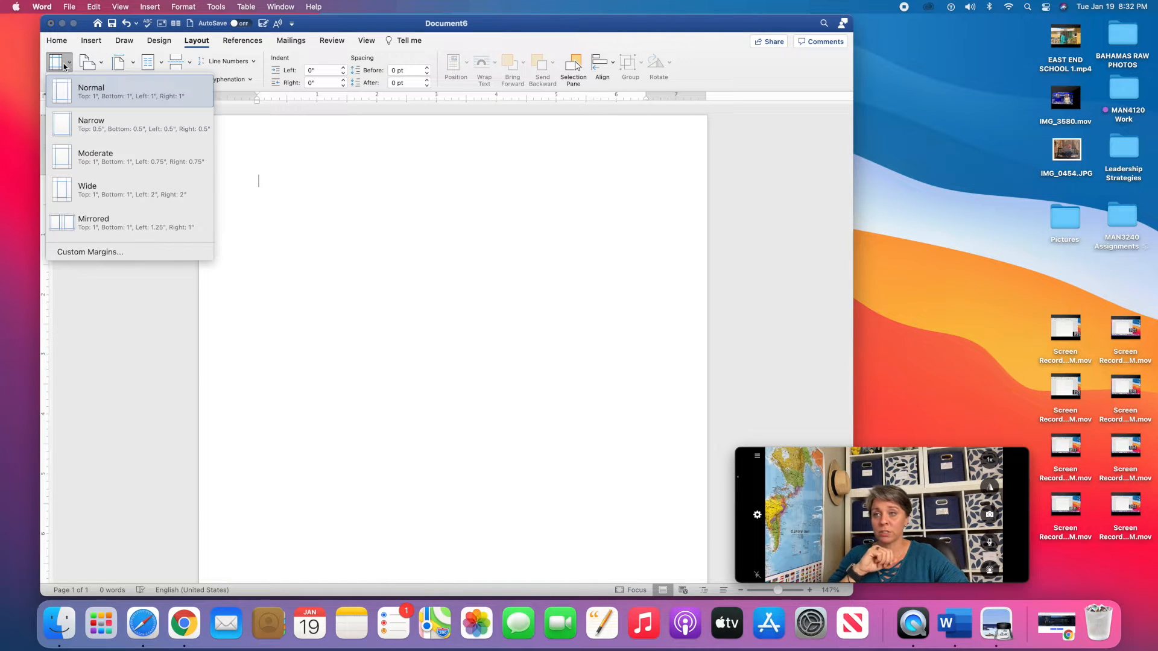
{"action": "left_click", "coordinate": [80, 94]}
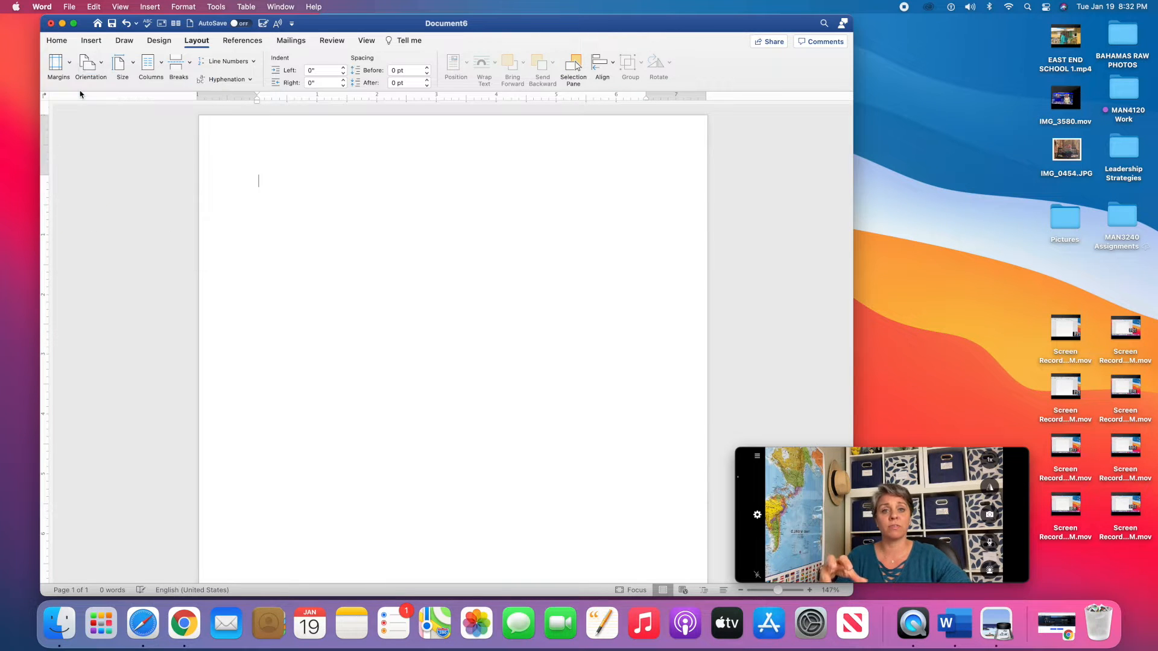
{"action": "left_click", "coordinate": [65, 75]}
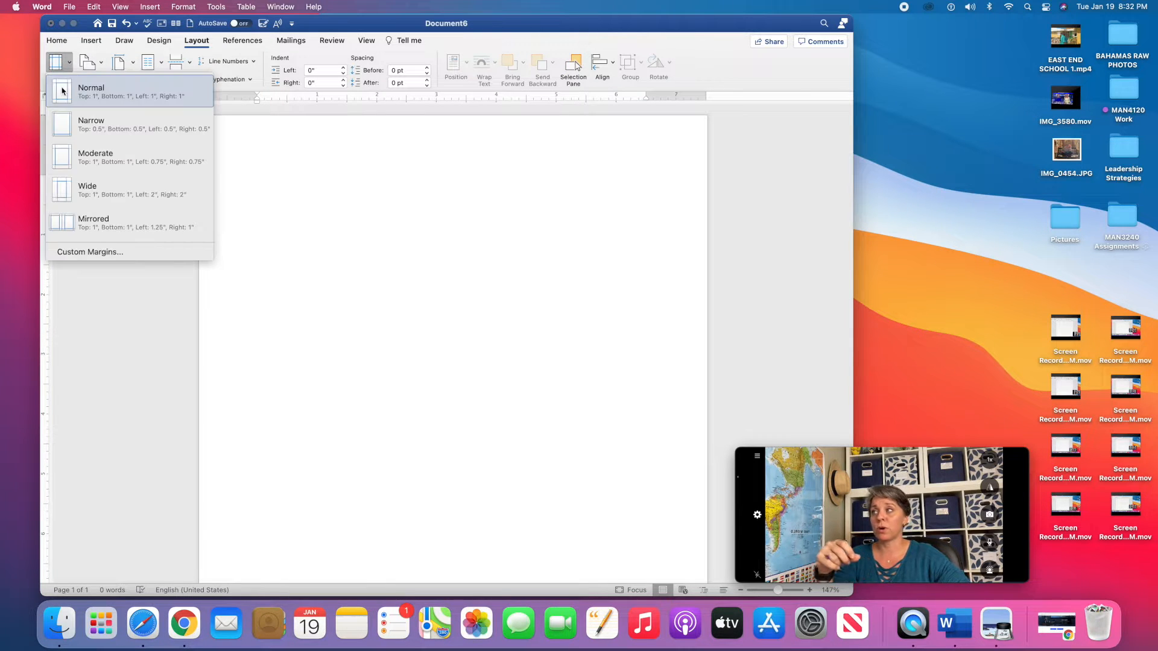
{"action": "left_click", "coordinate": [107, 100]}
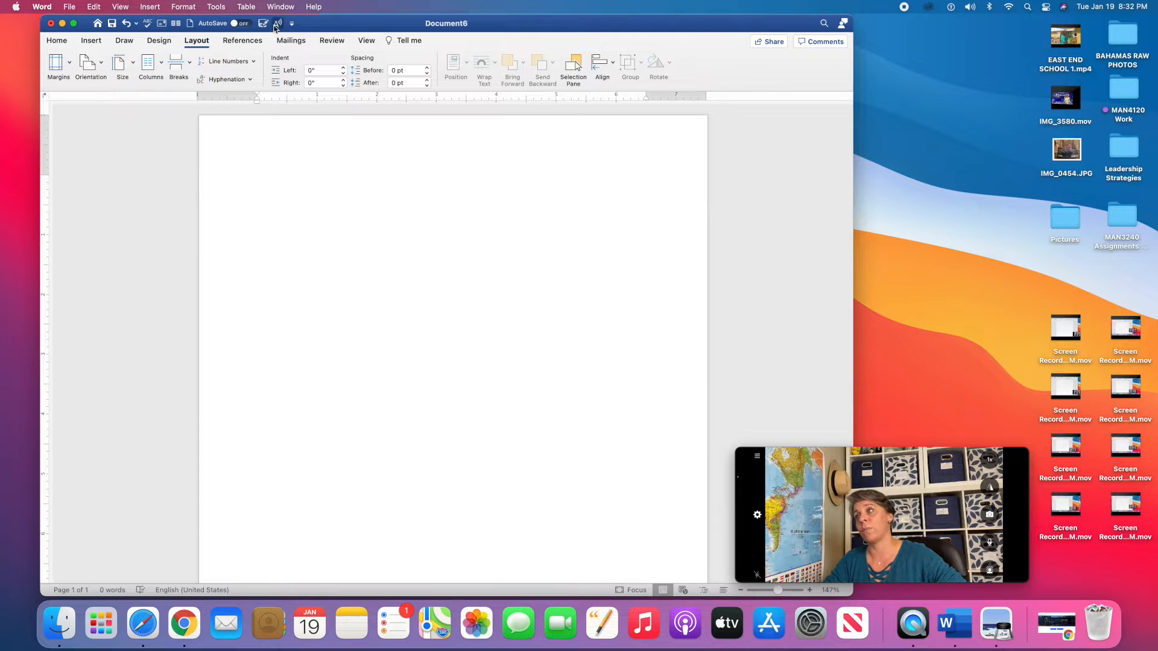
Set the document's line spacing to 2.0 from the Home ribbon.
{"action": "left_click", "coordinate": [57, 41]}
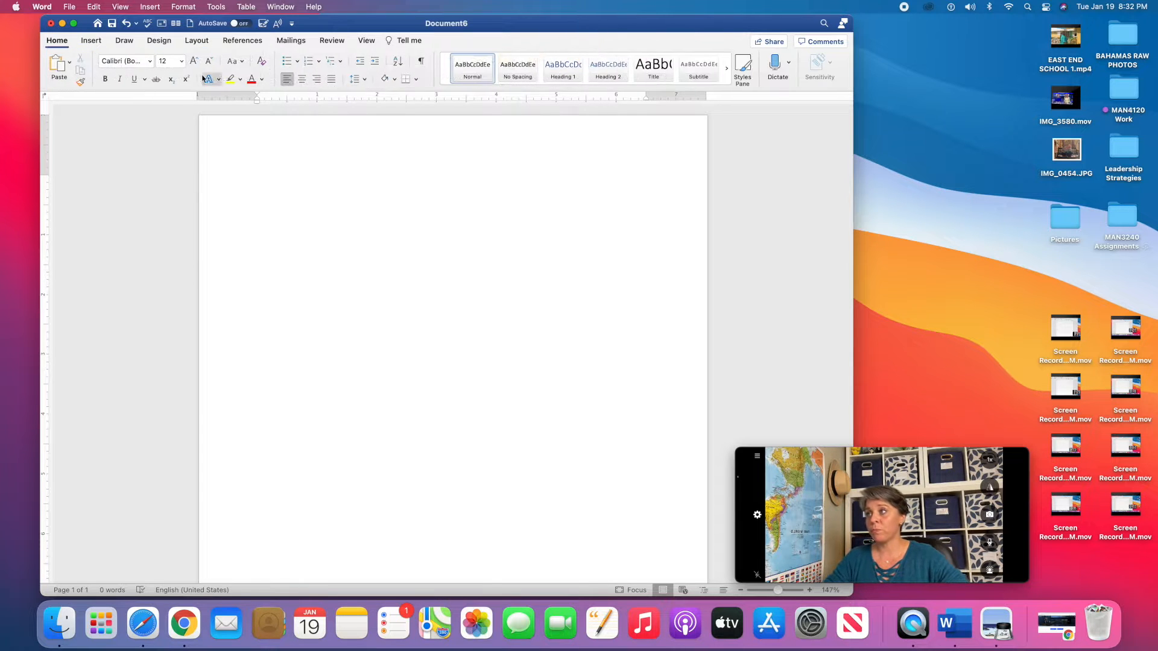
{"action": "left_click", "coordinate": [365, 81]}
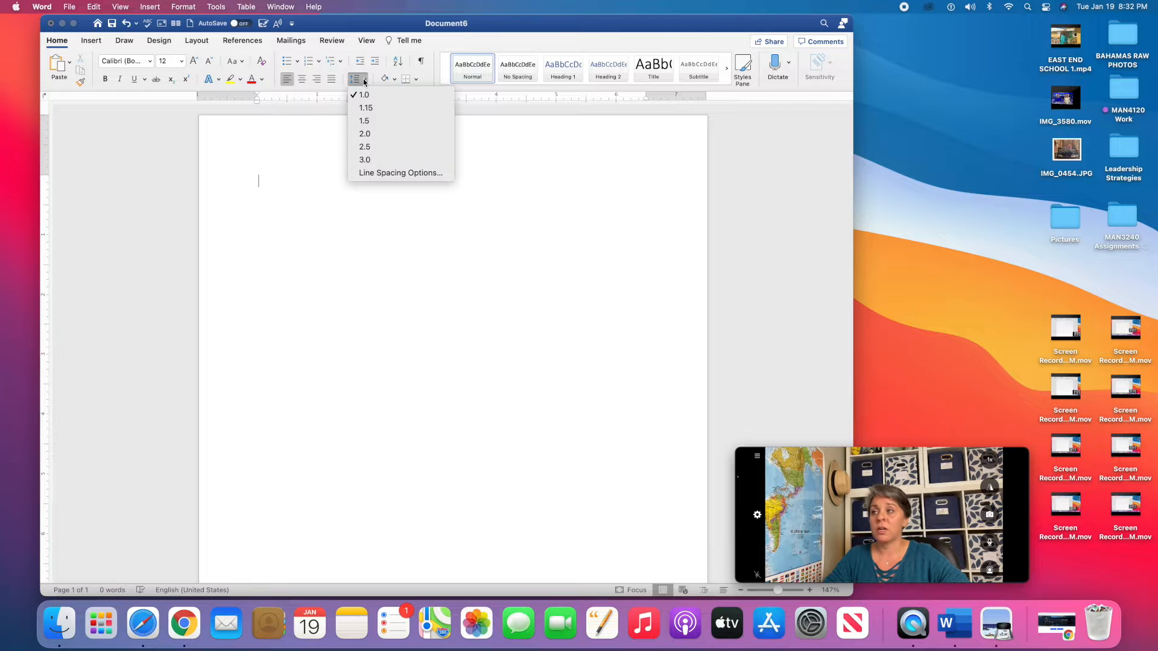
{"action": "left_click", "coordinate": [368, 134]}
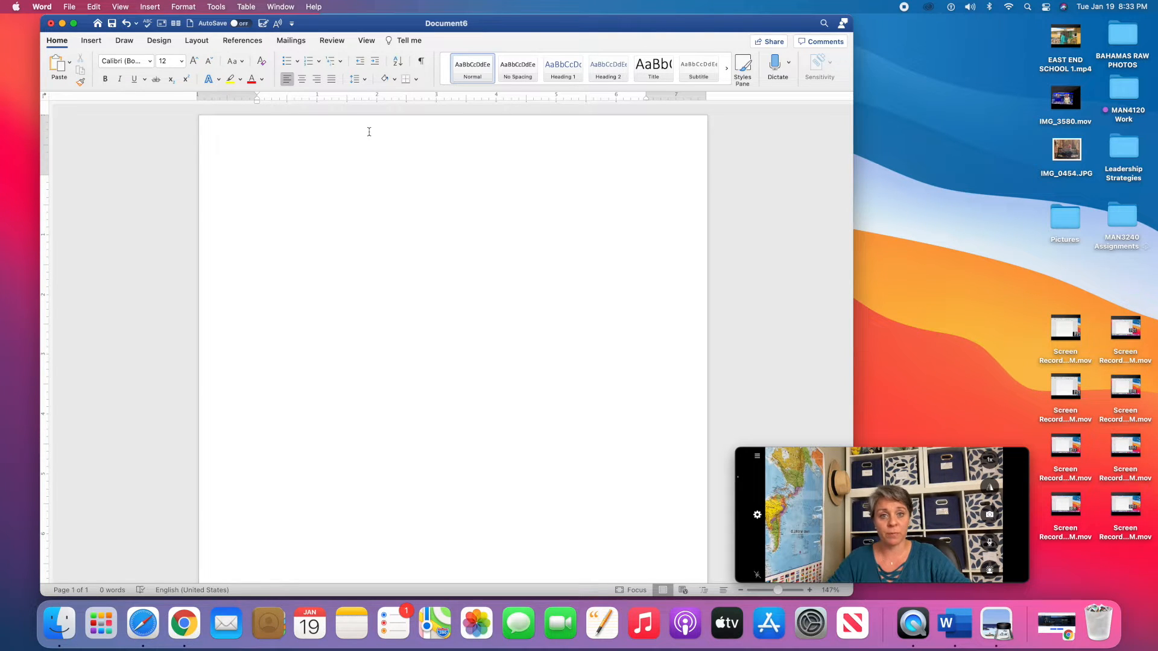
In Line Spacing Options, enable 'Don't add space between paragraphs of the same style' and confirm.
{"action": "left_click", "coordinate": [366, 79]}
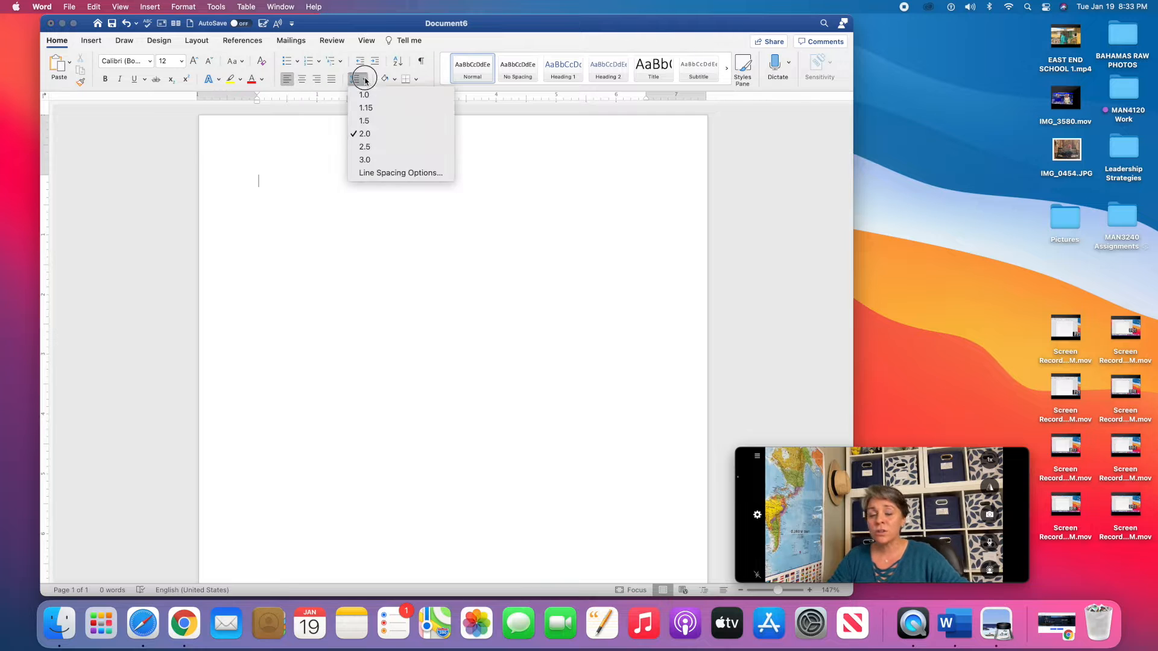
{"action": "left_click", "coordinate": [378, 173]}
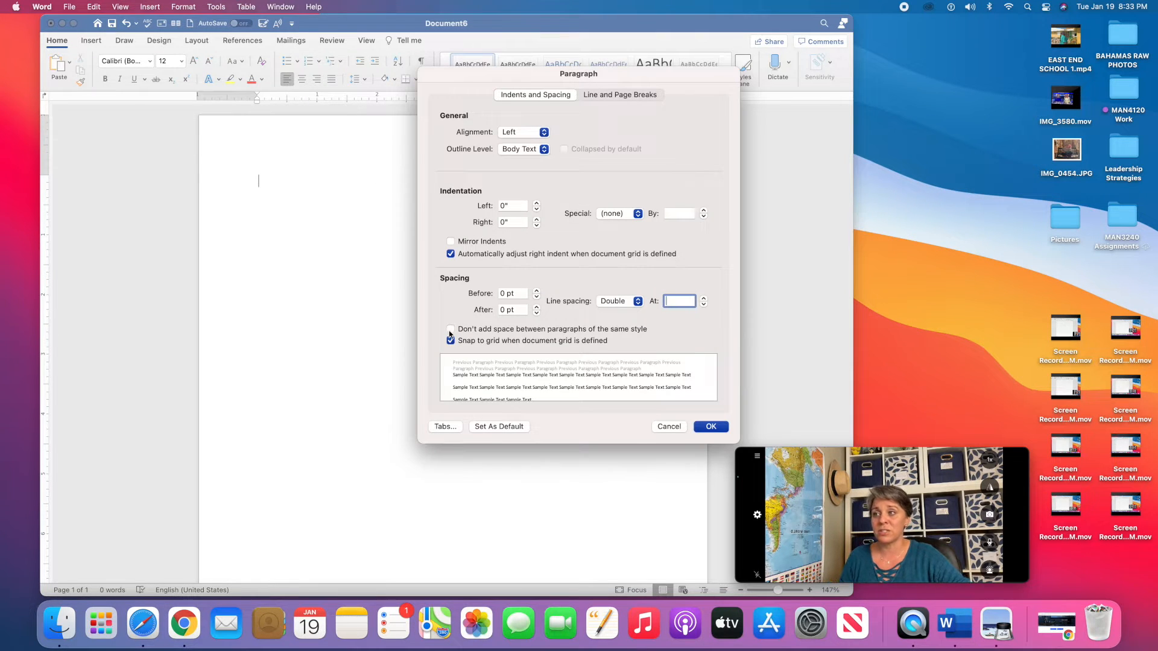
{"action": "left_click", "coordinate": [450, 330]}
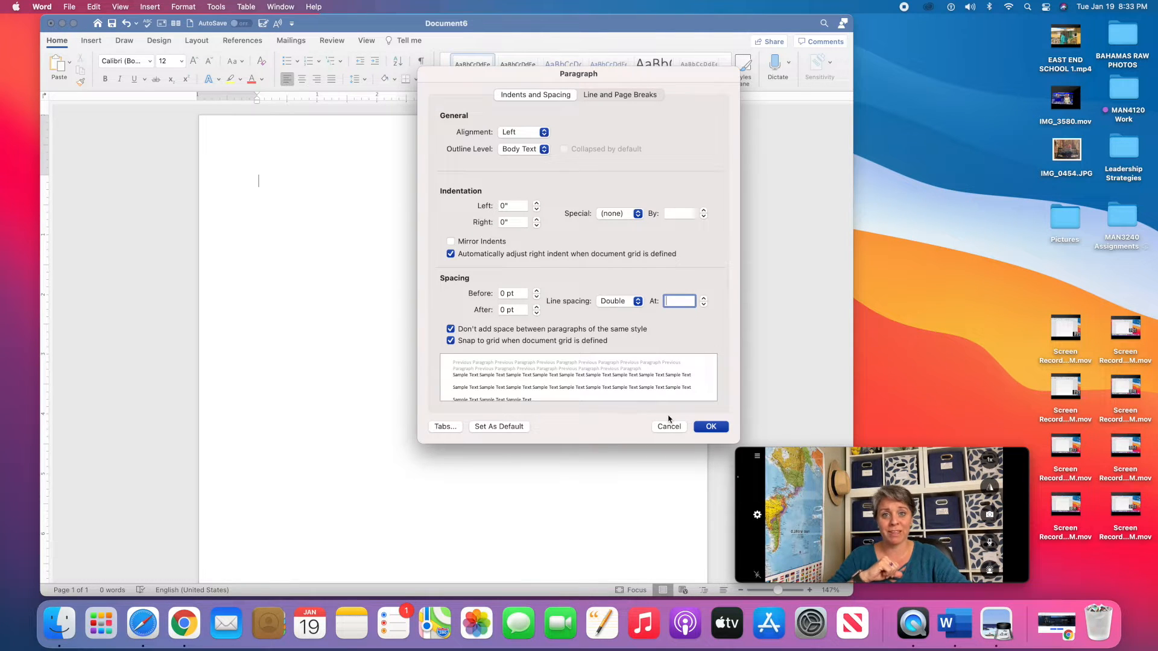
{"action": "left_click", "coordinate": [710, 427]}
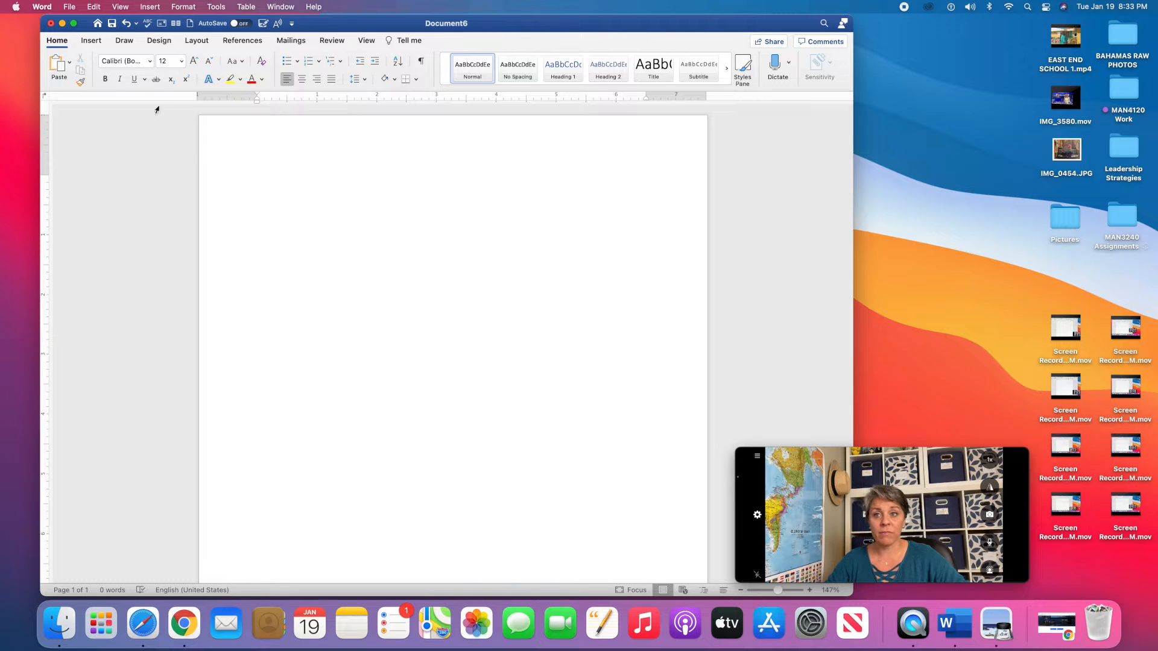
Choose Times New Roman as the document font.
{"action": "left_click", "coordinate": [150, 61]}
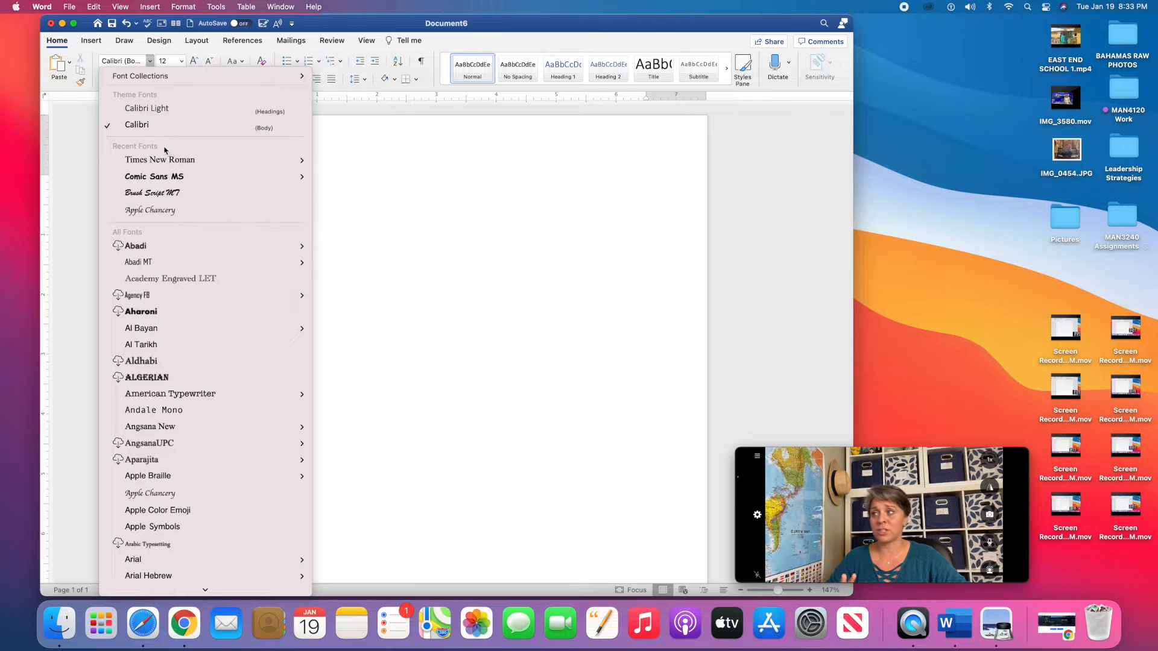
{"action": "mouse_move", "coordinate": [165, 161]}
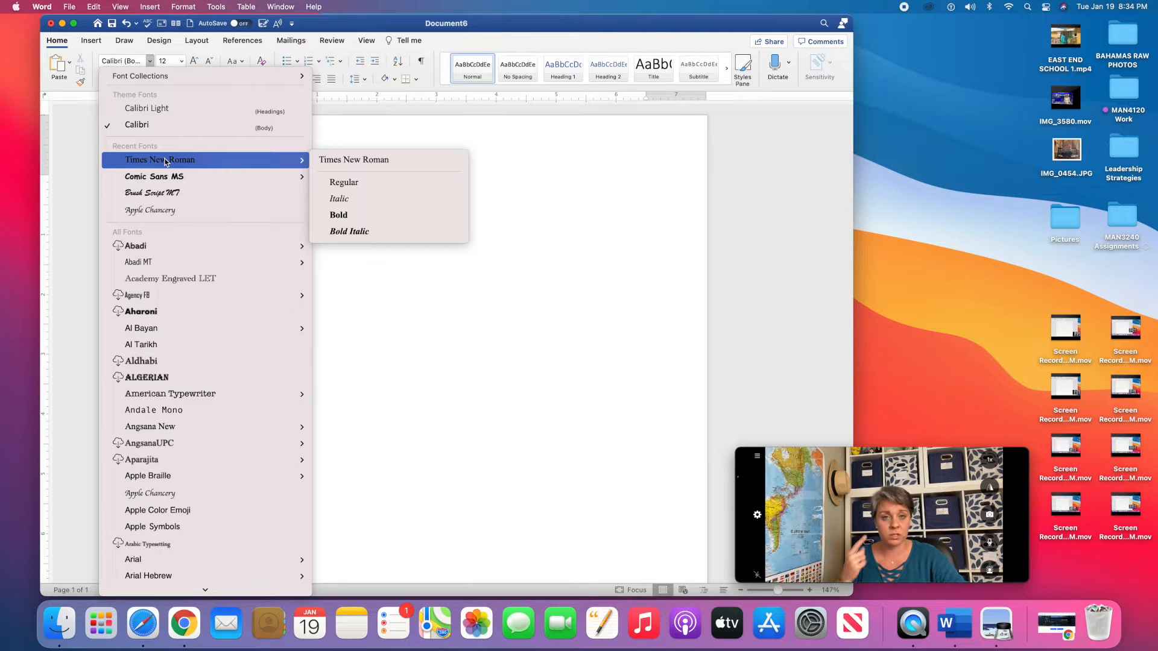
{"action": "left_click", "coordinate": [165, 160]}
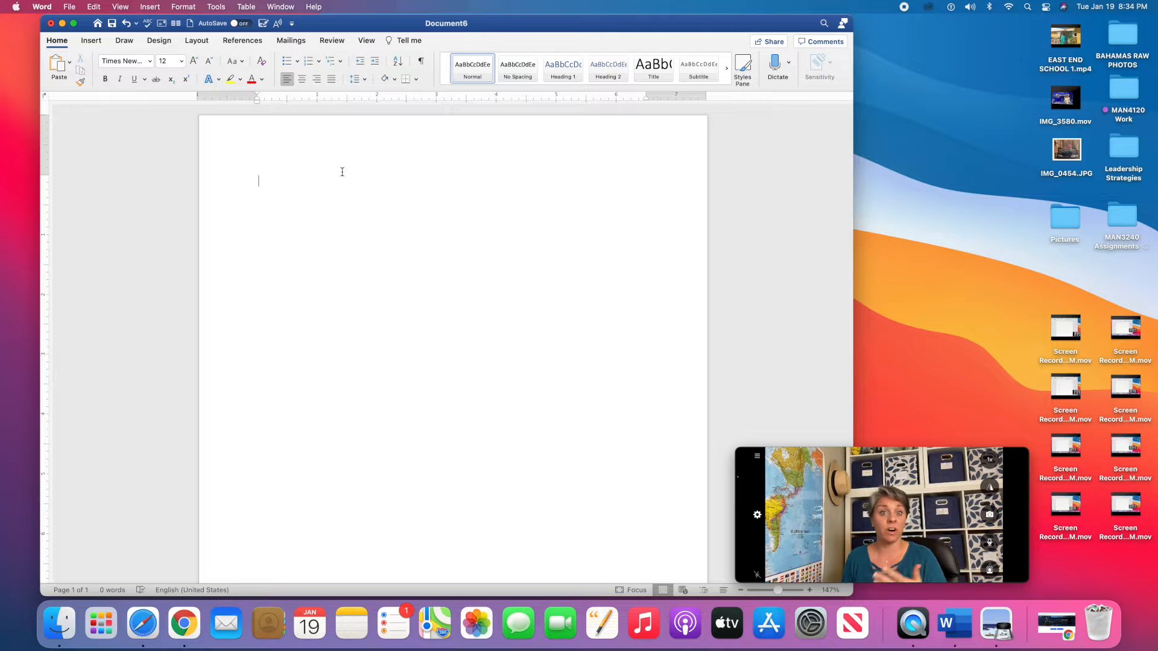
{"action": "left_click", "coordinate": [259, 181]}
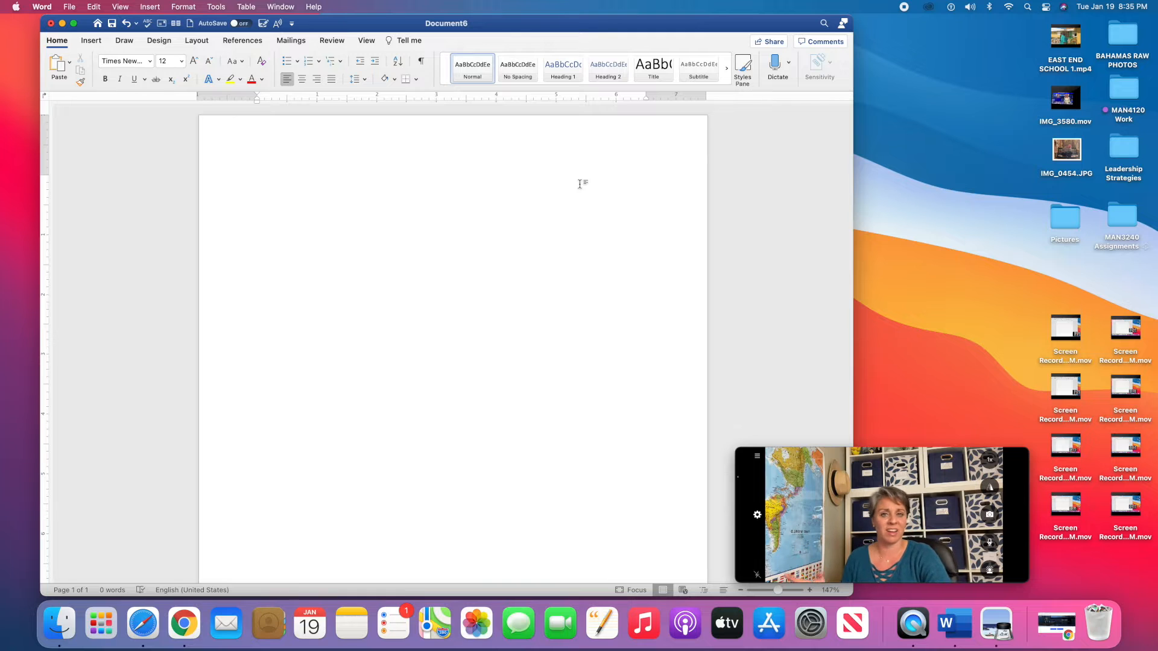
Add blank lines down the page, then turn on centre alignment and bold.
{"action": "key", "text": "Return"}
{"action": "key", "text": "Return"}
{"action": "key", "text": "Return"}
{"action": "key", "text": "Return"}
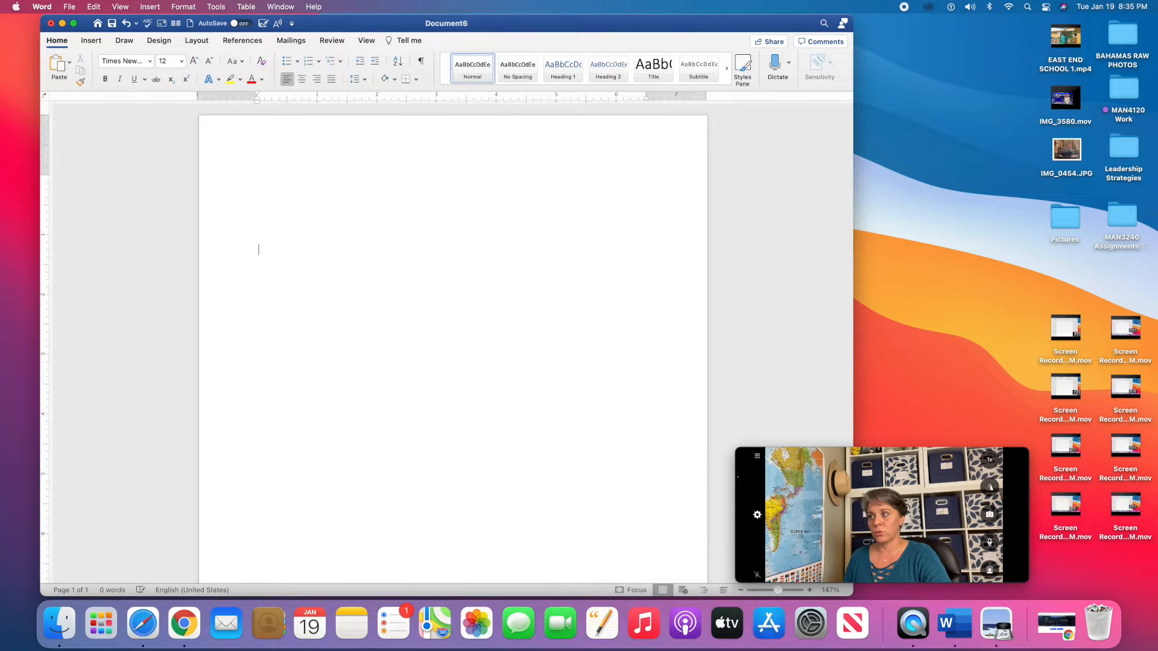
{"action": "left_click", "coordinate": [304, 86]}
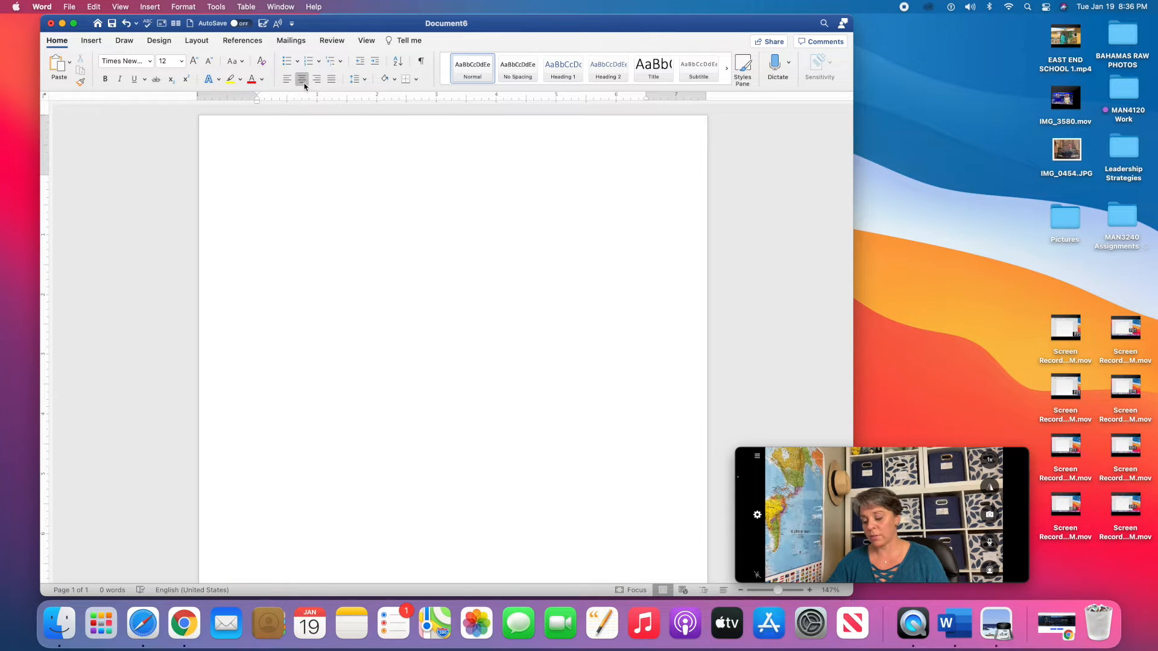
{"action": "key", "text": "super+b"}
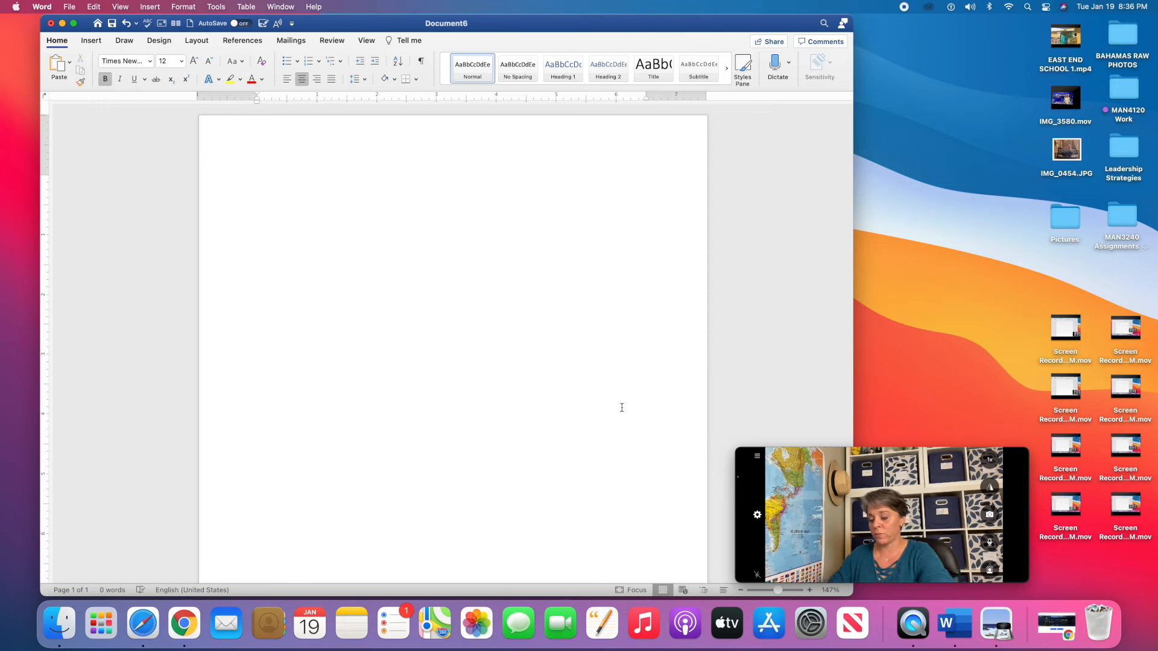
Type the title 'This is Your Title' and start the subtitle 'This is Your Subtitle' below it.
{"action": "type", "text": "Th"}
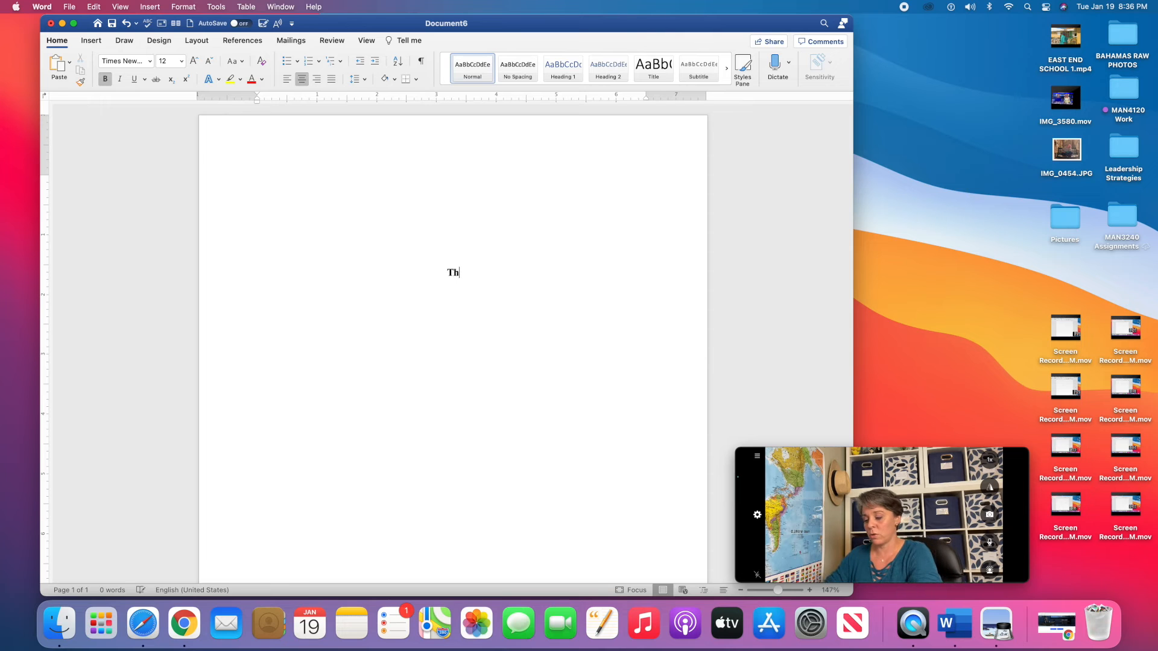
{"action": "type", "text": "is is Your T"}
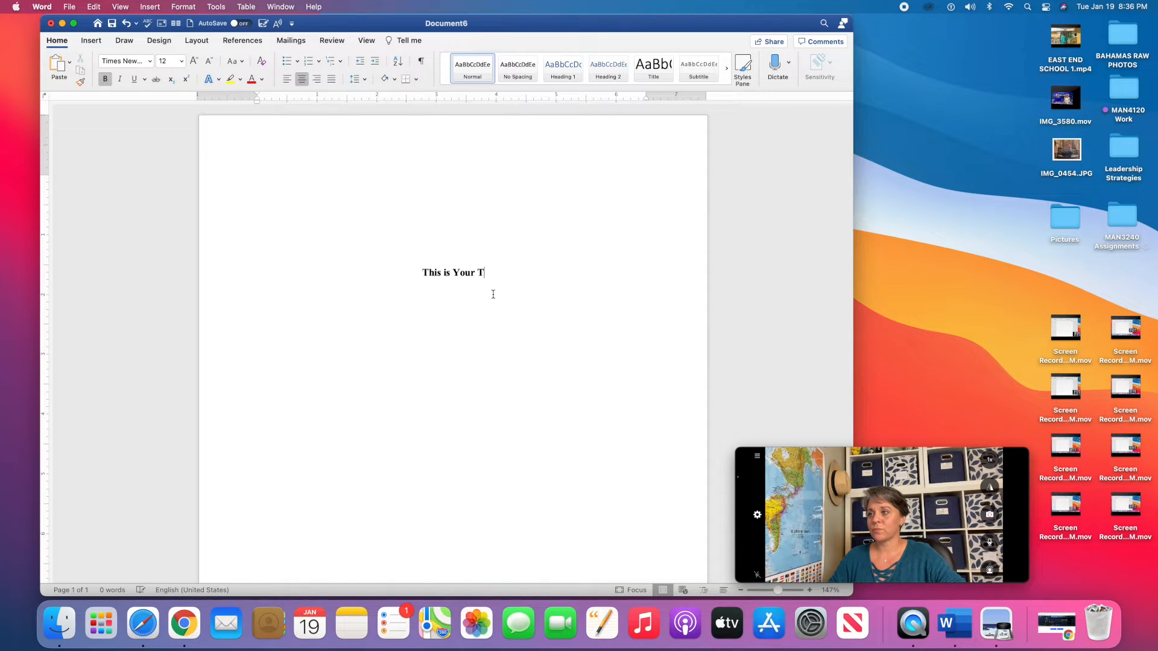
{"action": "type", "text": "itle"}
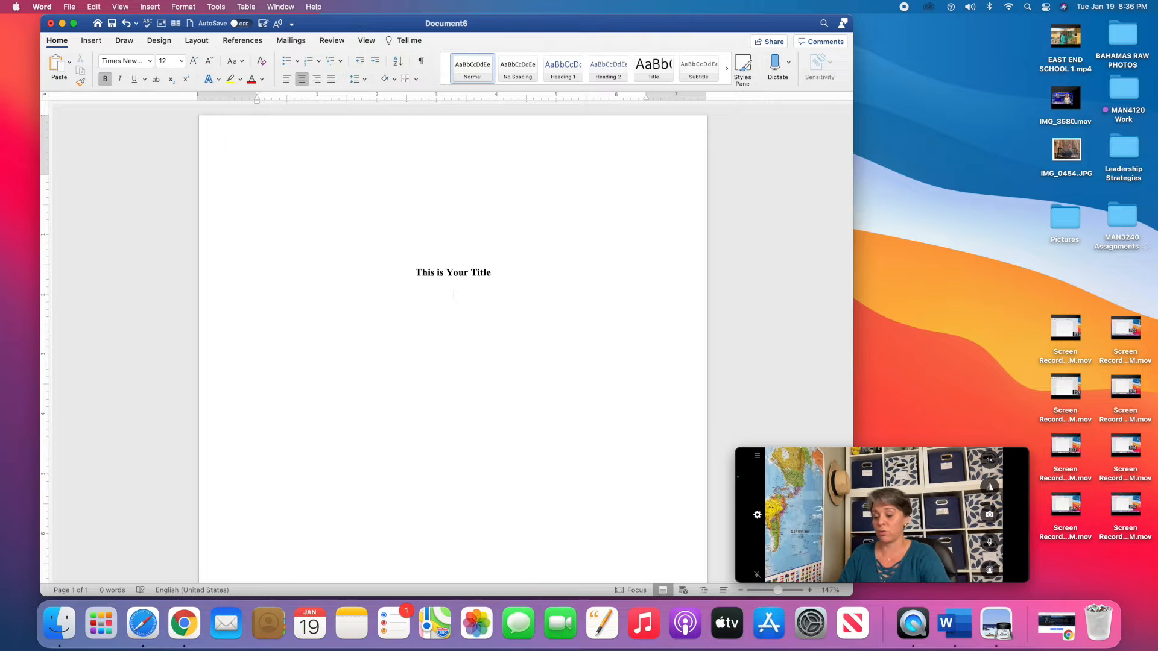
{"action": "type", "text": "This "}
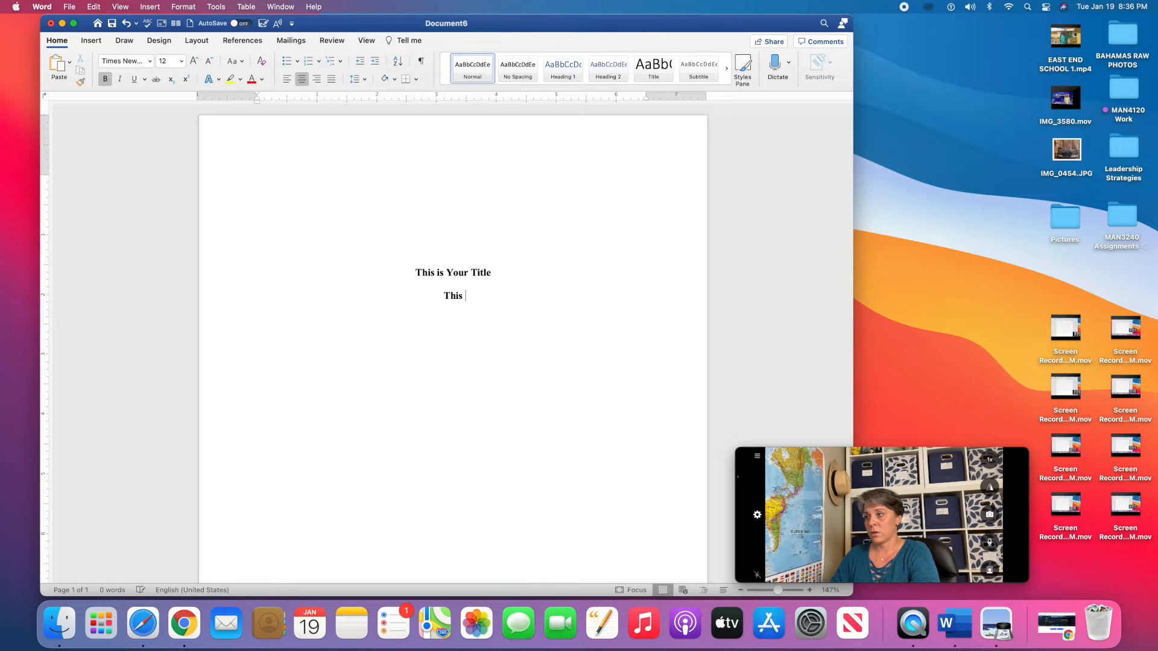
{"action": "type", "text": "is Your Subtit"}
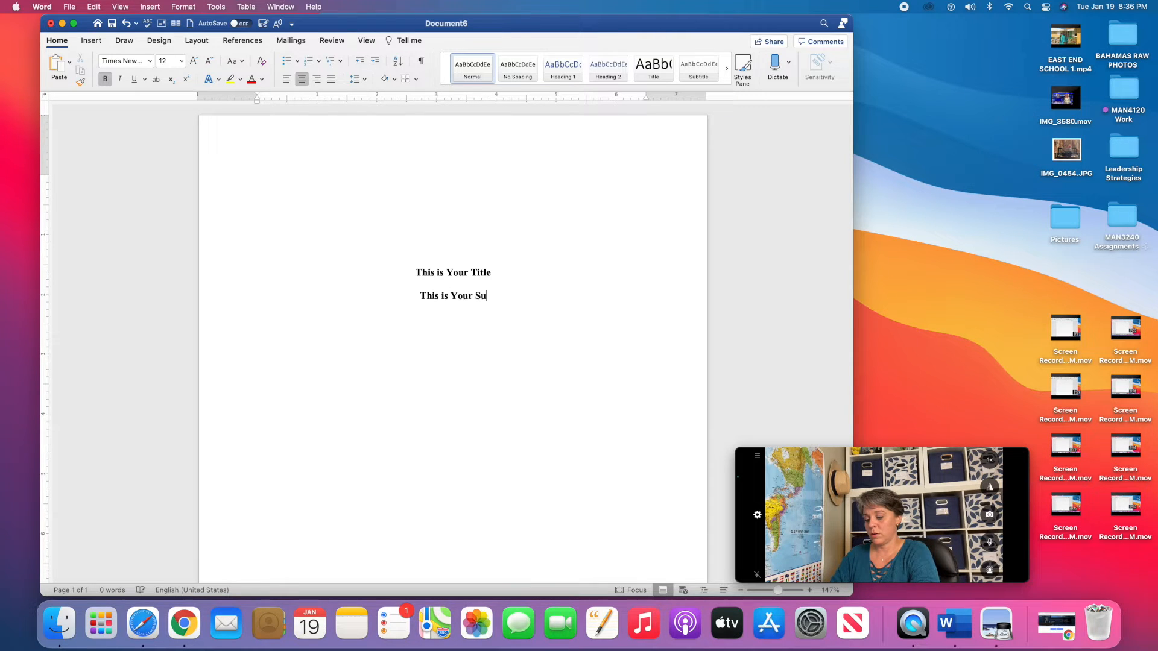
{"action": "type", "text": "le"}
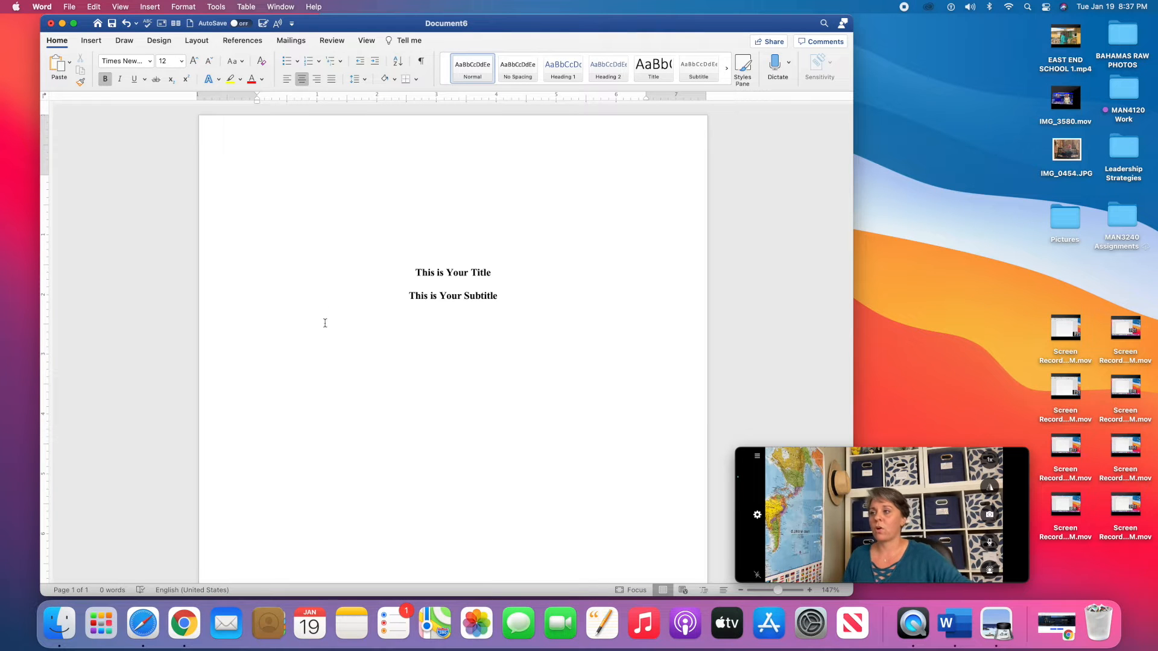
Place the insertion point at the end of the subtitle 'This is Your Subtitle'.
{"action": "left_click", "coordinate": [500, 297]}
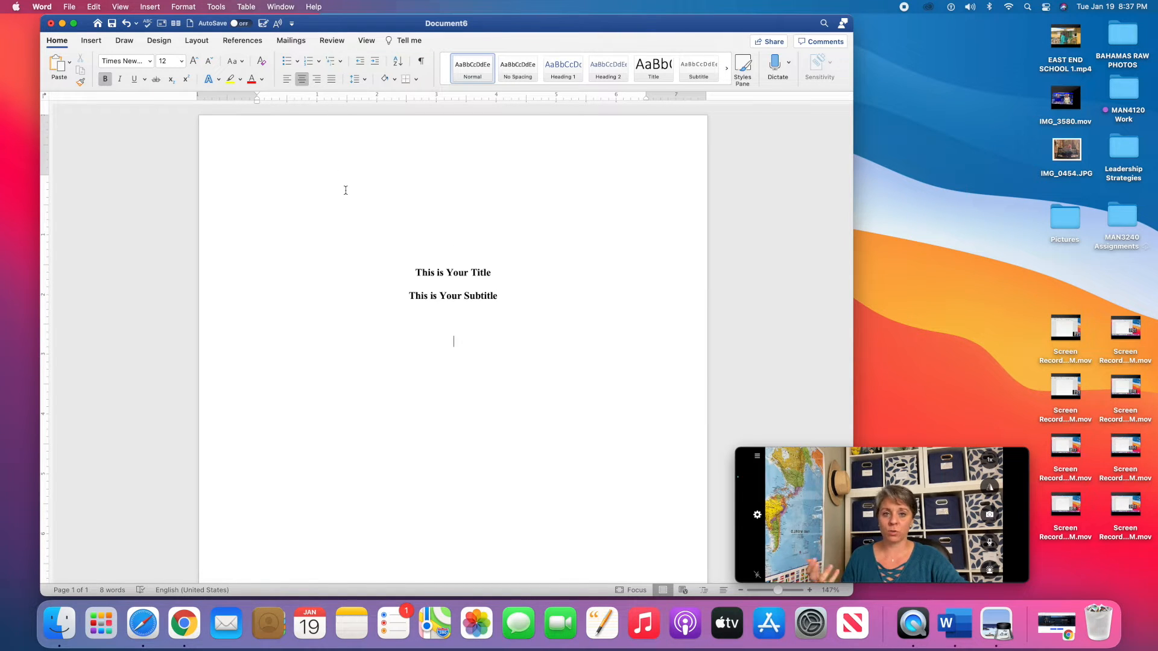
Turn off bold and type the first two teammates' names with commas, followed by 'and'.
{"action": "key", "text": "super+b"}
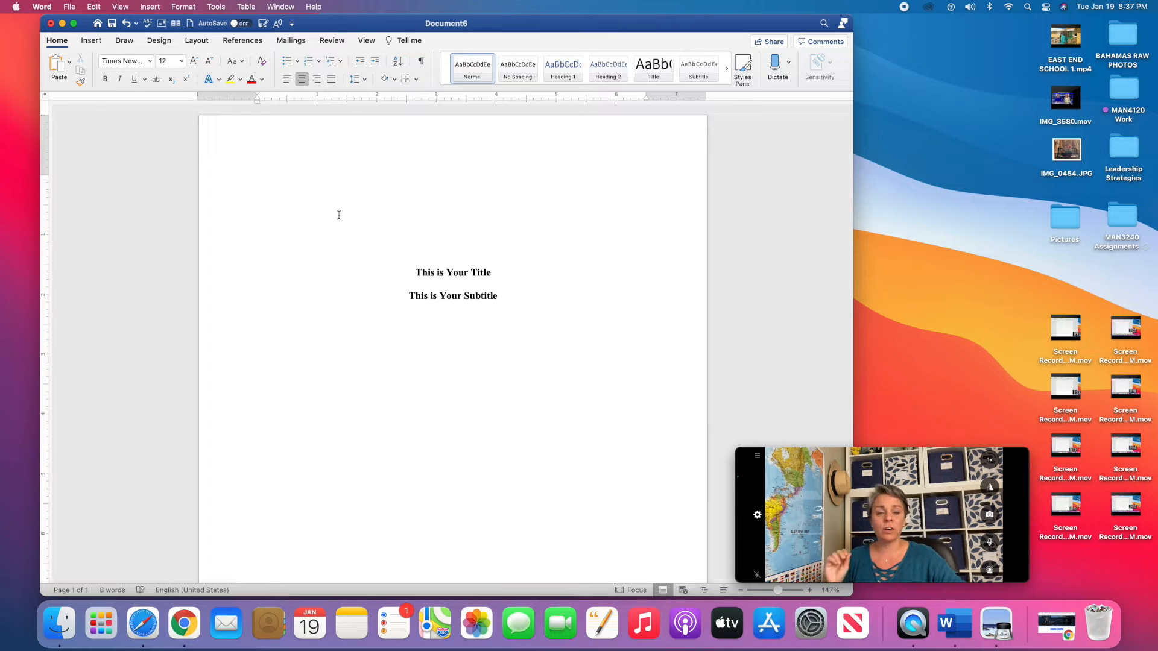
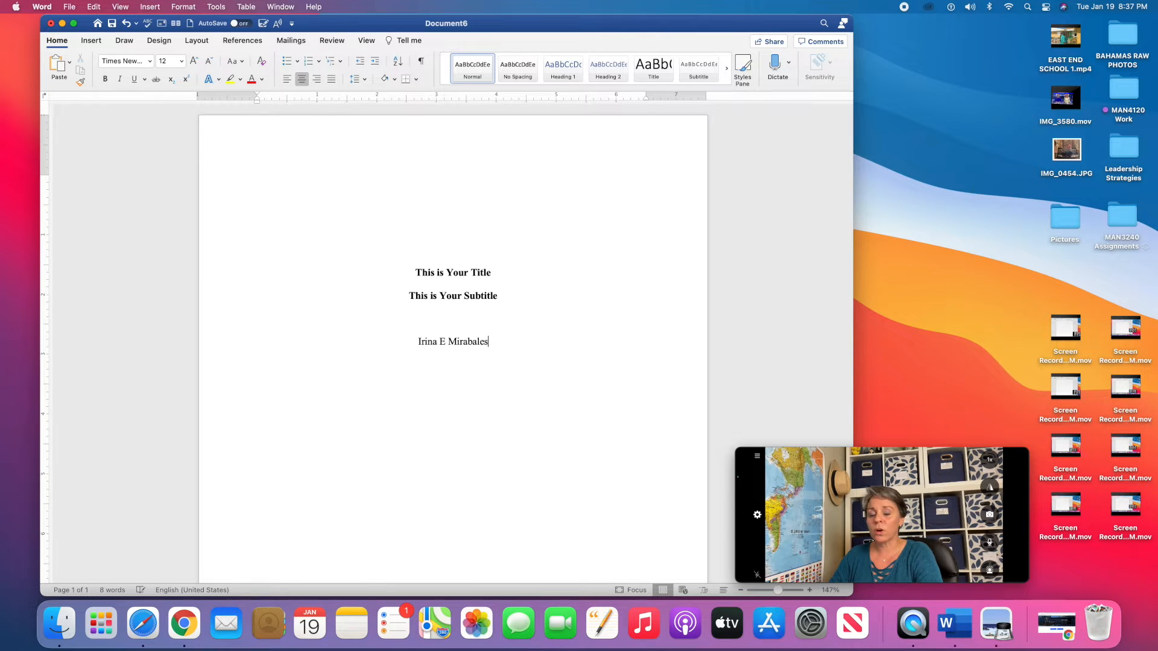
{"action": "type", "text": ", "}
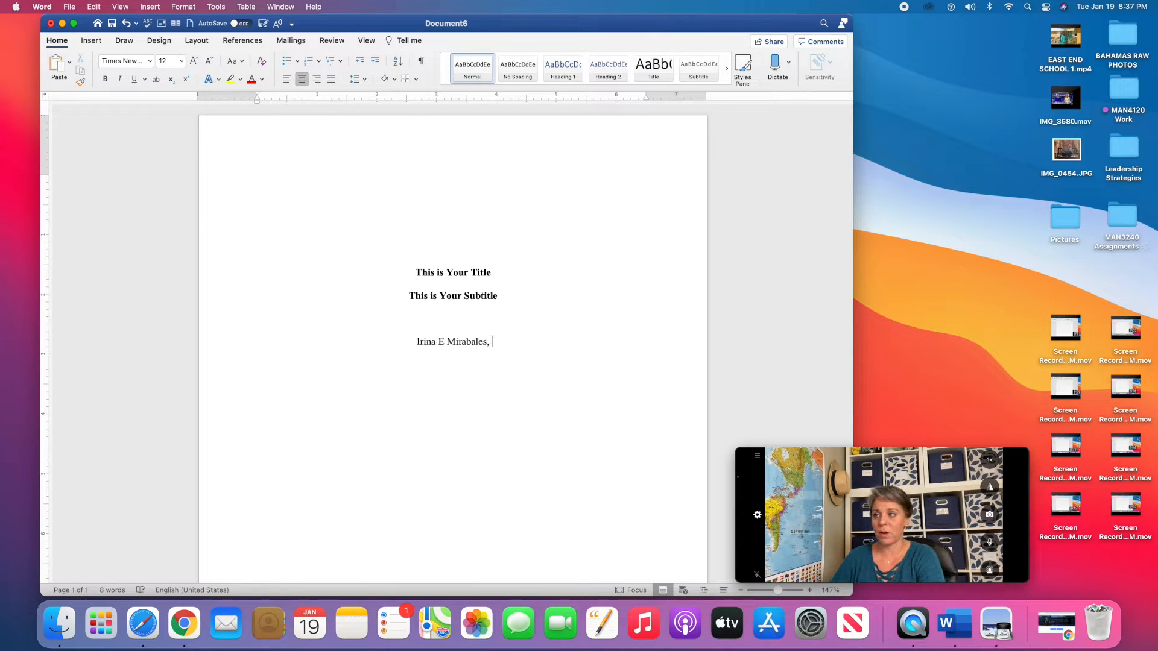
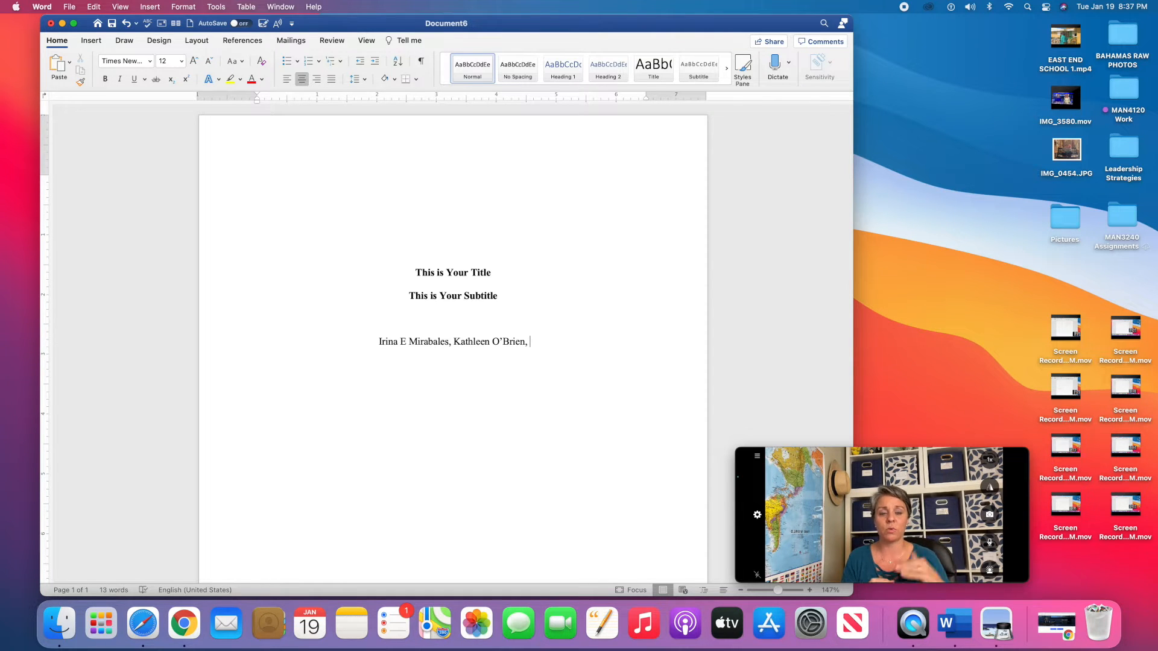
{"action": "type", "text": "and"}
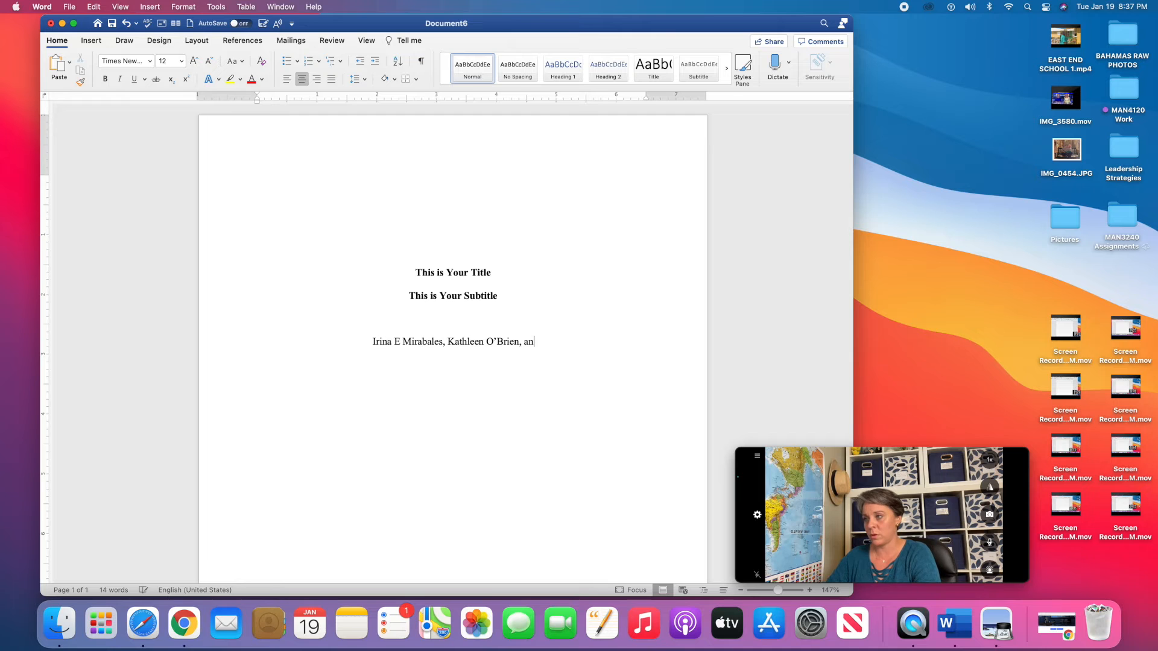
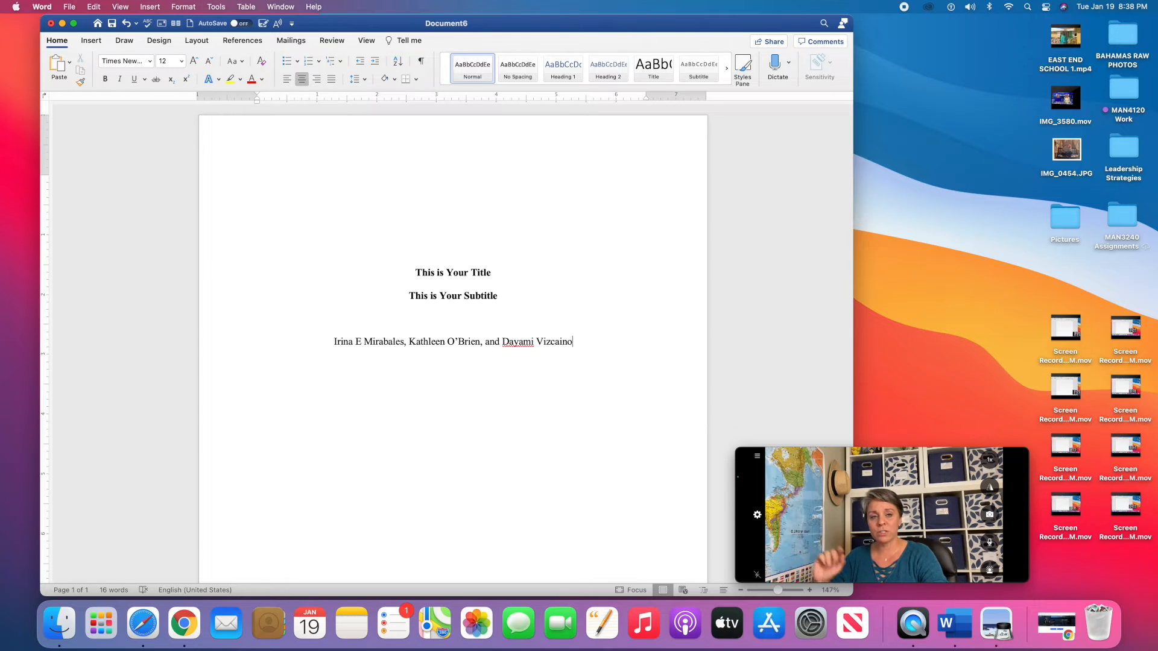
Add the centred affiliation line 'Department, University or College Name' below the author names.
{"action": "key", "text": "Return"}
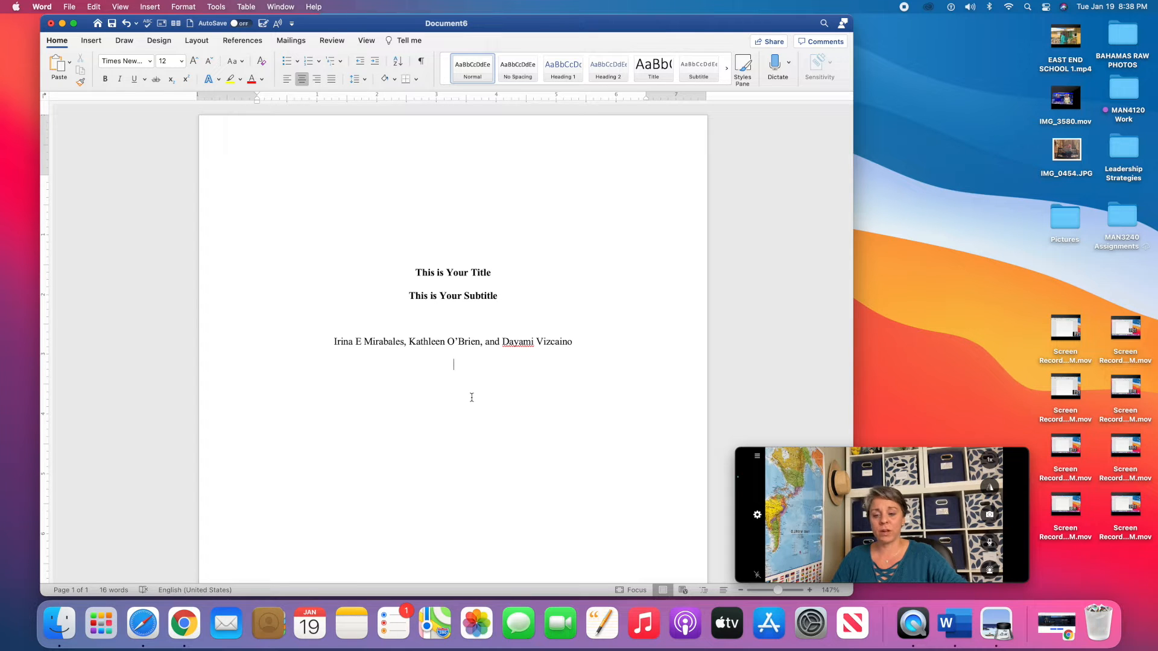
{"action": "type", "text": "Ded"}
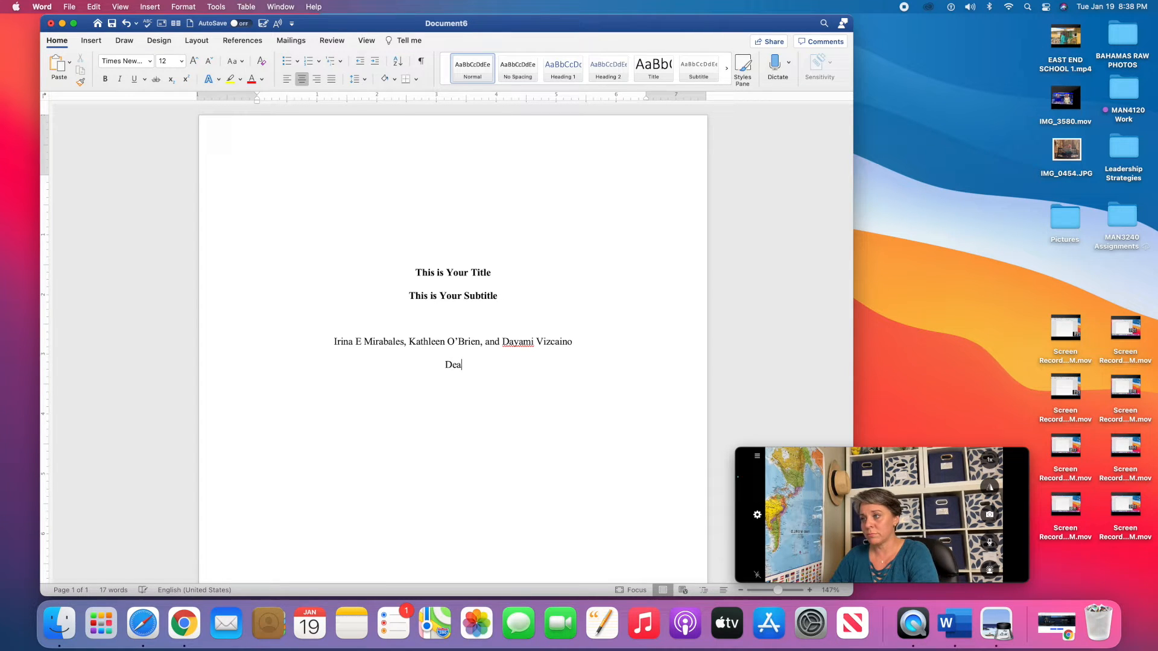
{"action": "key", "text": "BackSpace"}
{"action": "type", "text": "partment"}
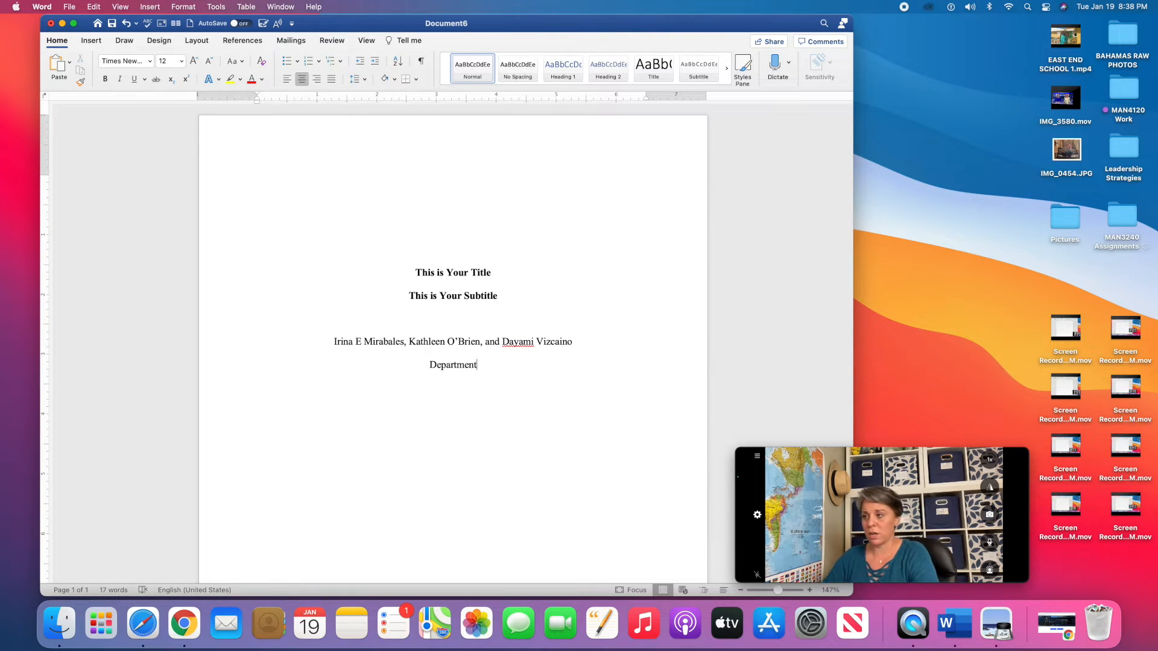
{"action": "type", "text": ", Univ"}
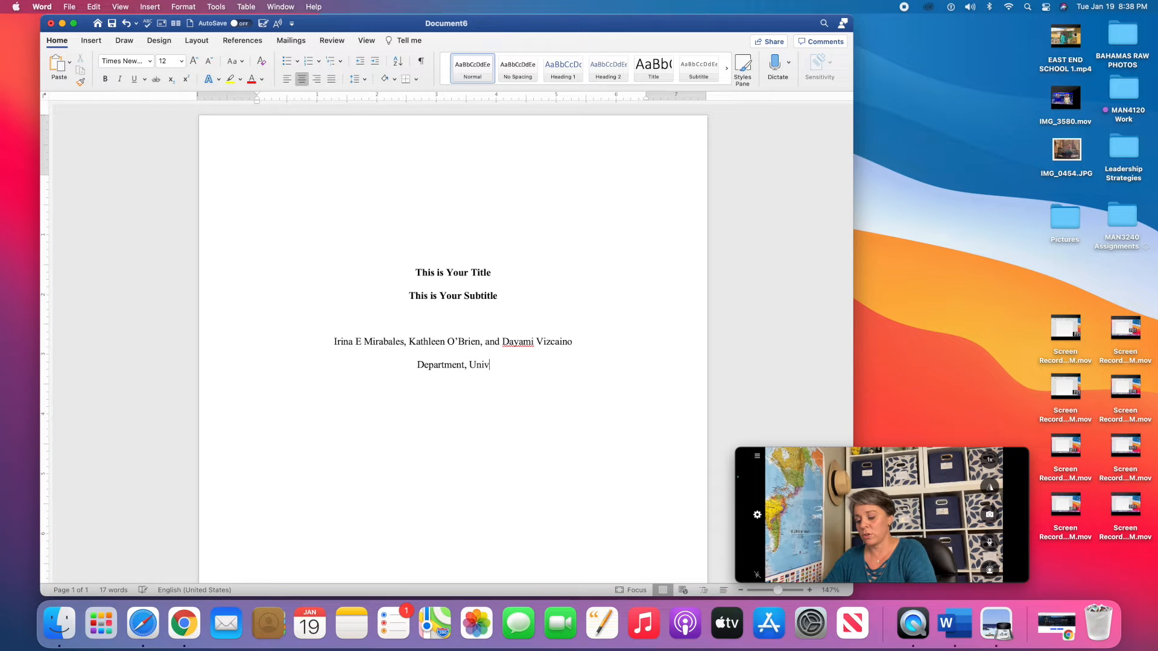
{"action": "type", "text": "ersity or Co"}
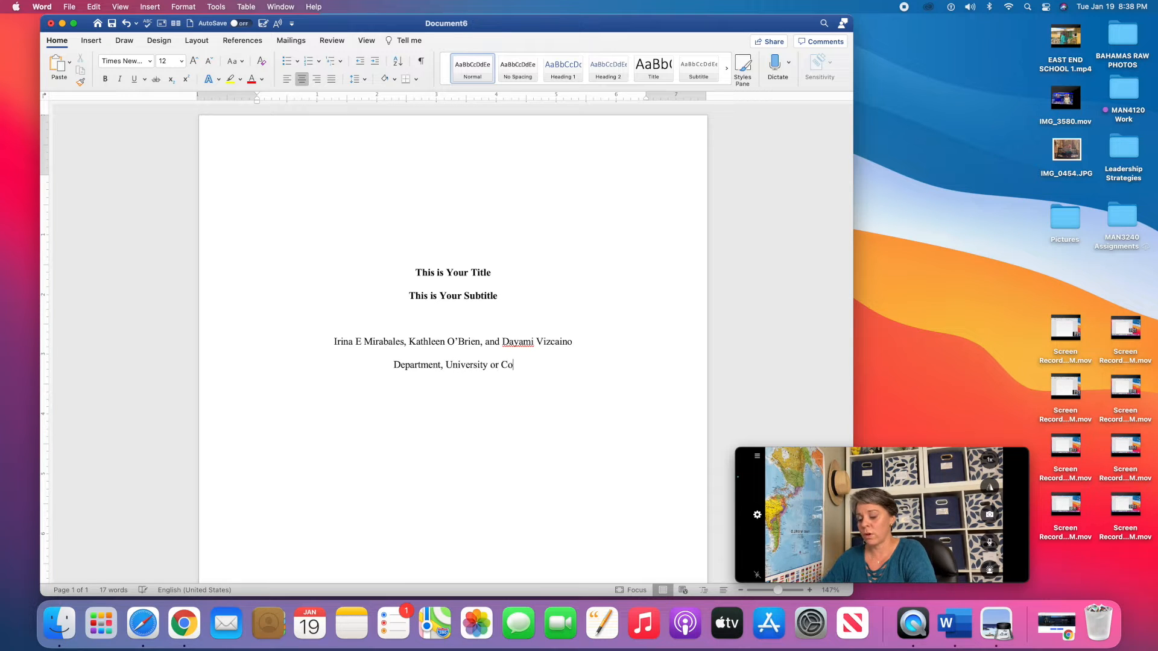
{"action": "type", "text": "llege Name"}
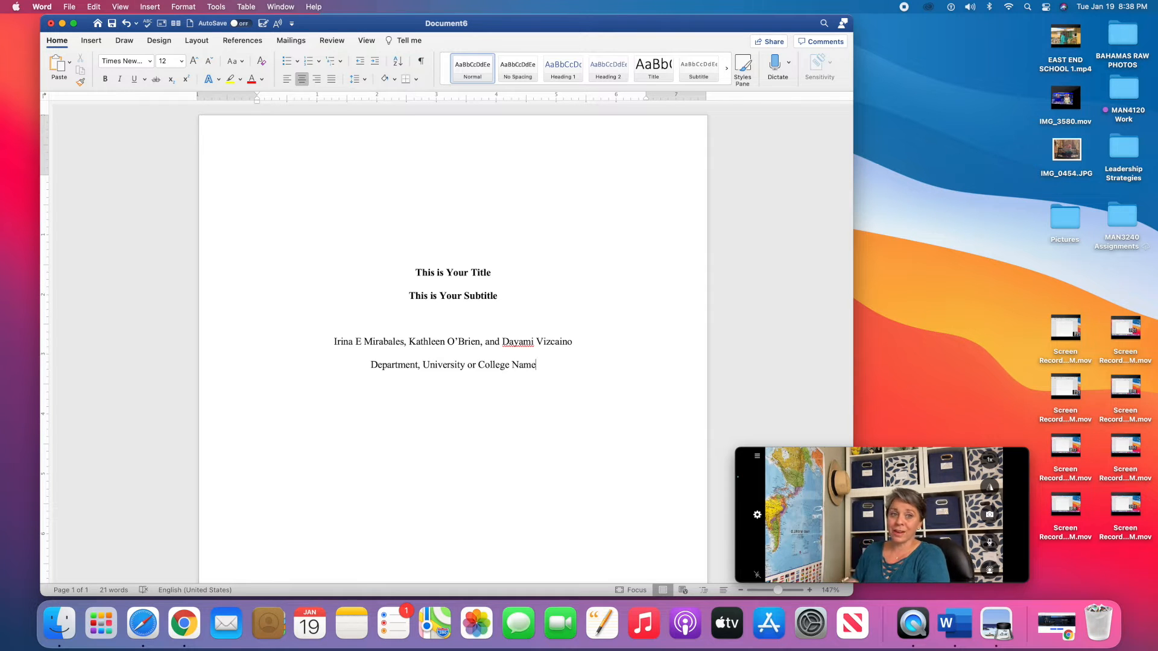
Add the course line 'MAN4120: Leadership Challenges and Strategies' below the affiliation.
{"action": "key", "text": "Return"}
{"action": "type", "text": "Course"}
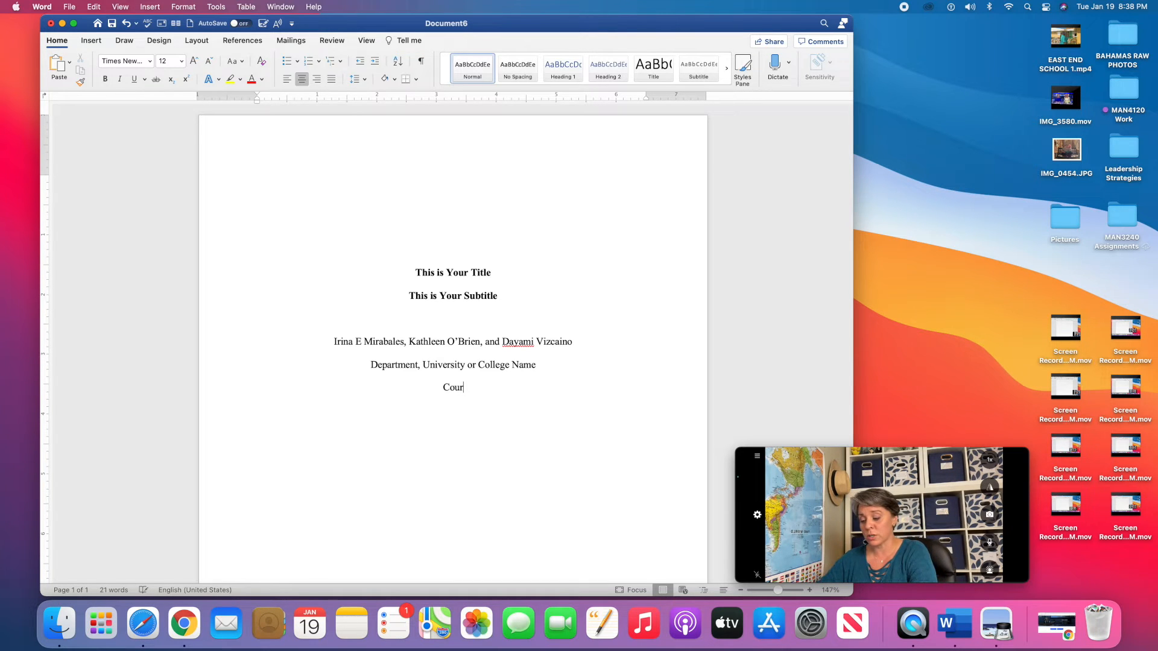
{"action": "key", "text": "BackSpace"}
{"action": "key", "text": "BackSpace"}
{"action": "key", "text": "BackSpace"}
{"action": "key", "text": "BackSpace"}
{"action": "key", "text": "BackSpace"}
{"action": "key", "text": "BackSpace"}
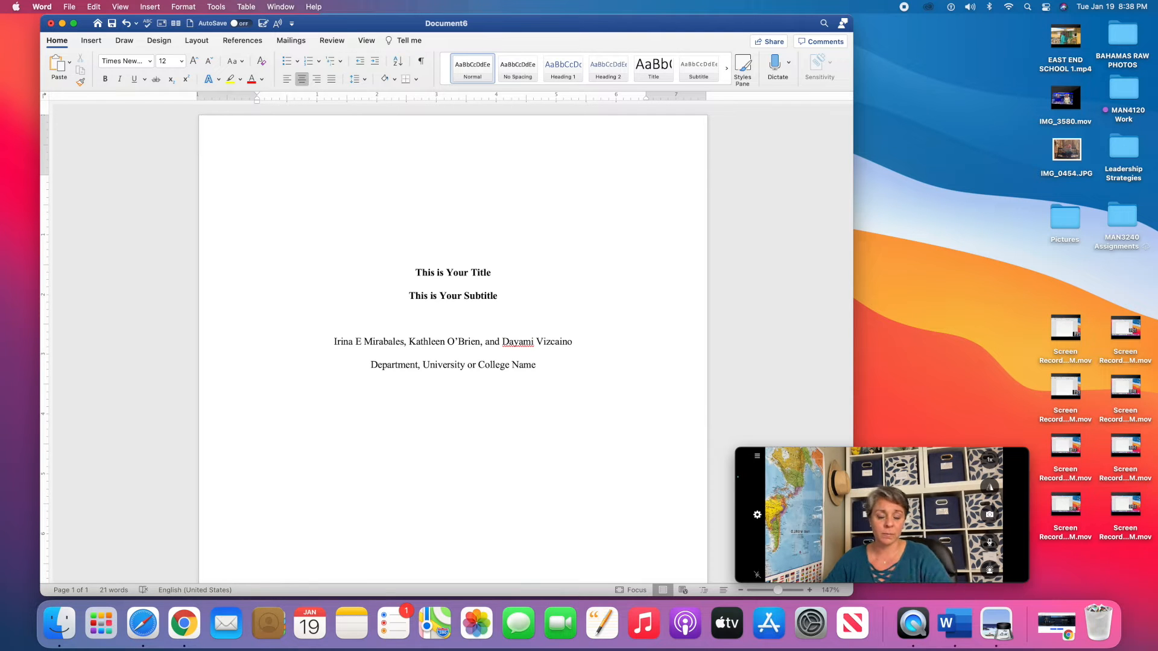
{"action": "type", "text": "MA"}
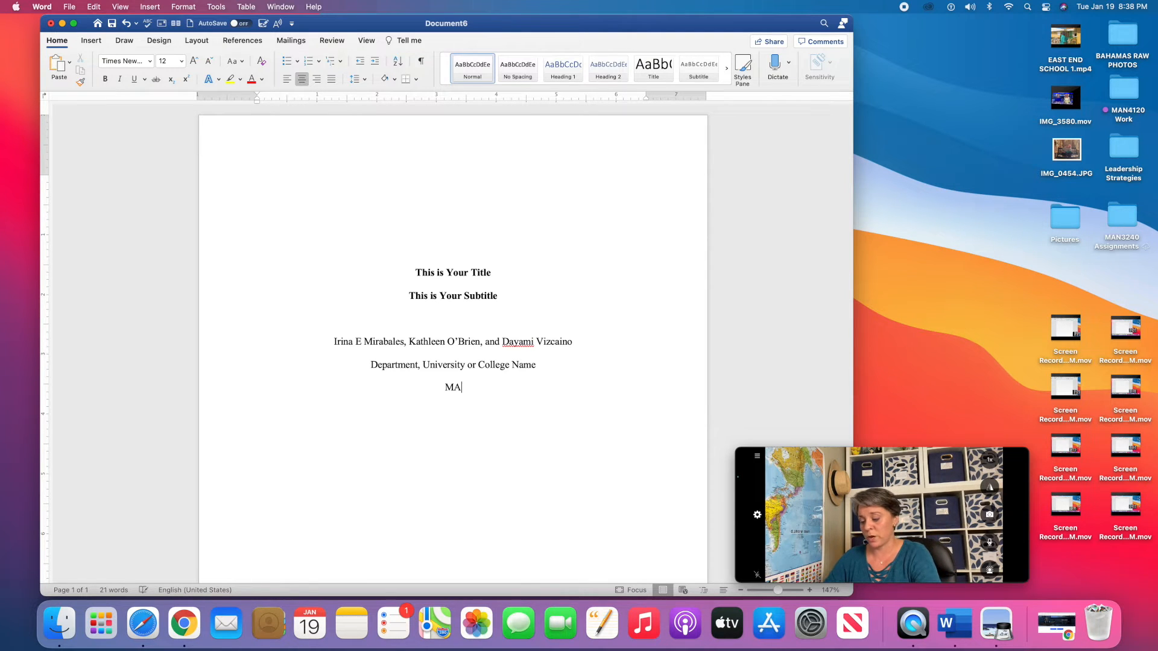
{"action": "type", "text": "N4120: Leadershi ["}
{"action": "key", "text": "BackSpace"}
{"action": "type", "text": "p Ch"}
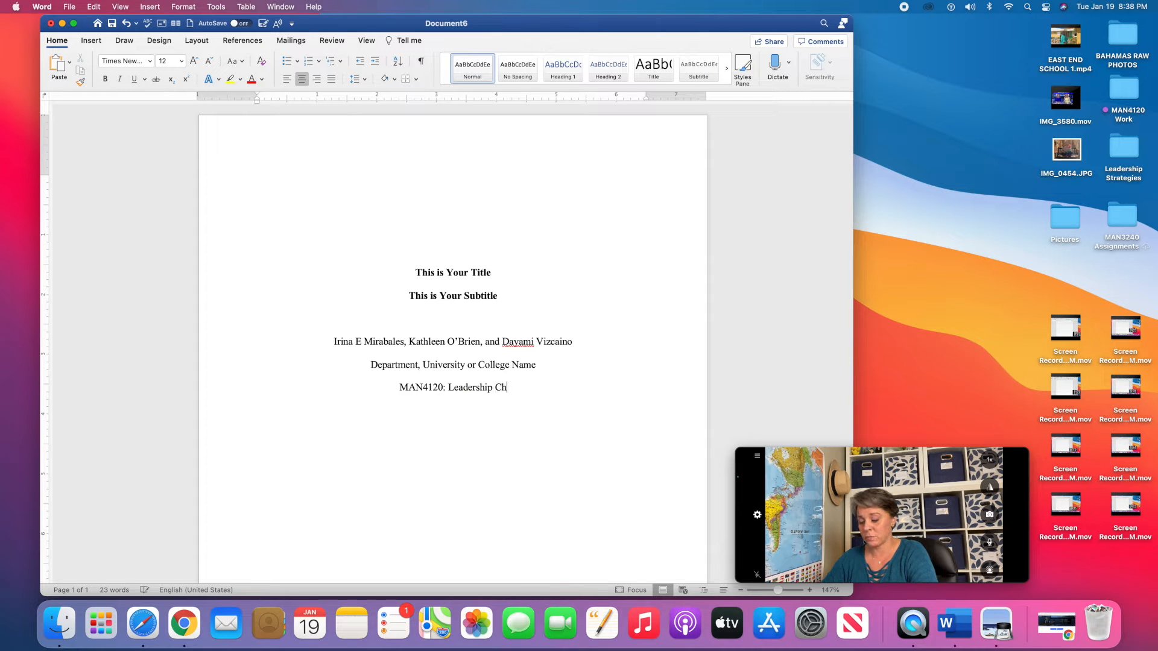
{"action": "type", "text": "allenges and Stra"}
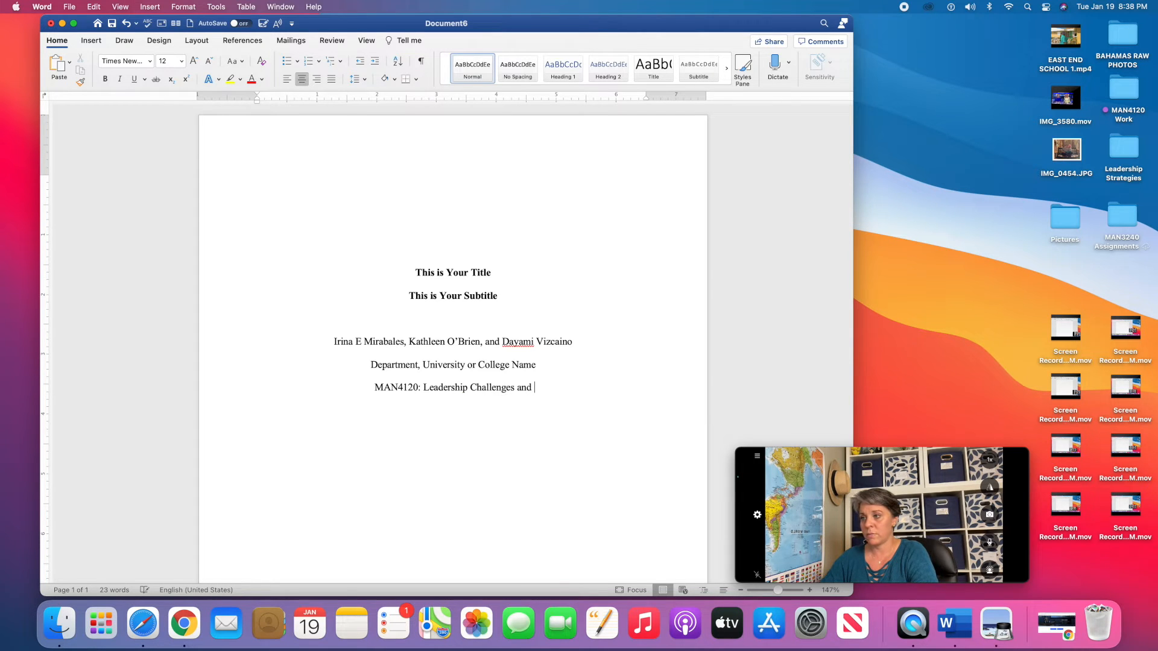
{"action": "type", "text": "tegies"}
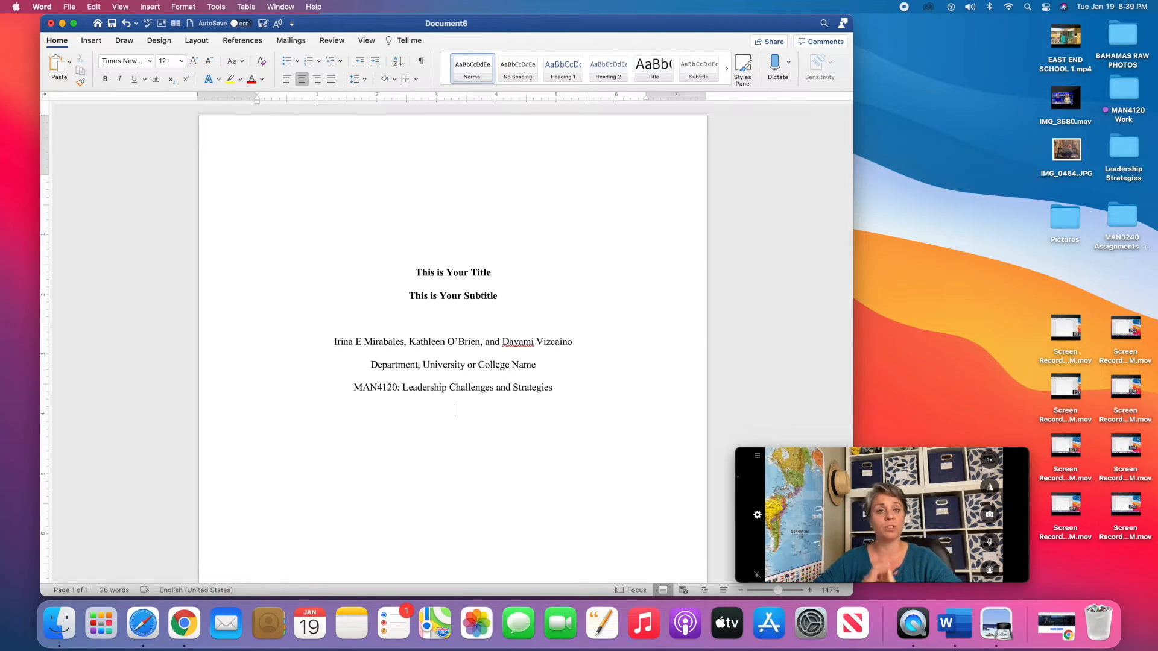
Replace the Dr. instructor line with 'Professor' followed by the instructor's full name.
{"action": "type", "text": "Dr. "}
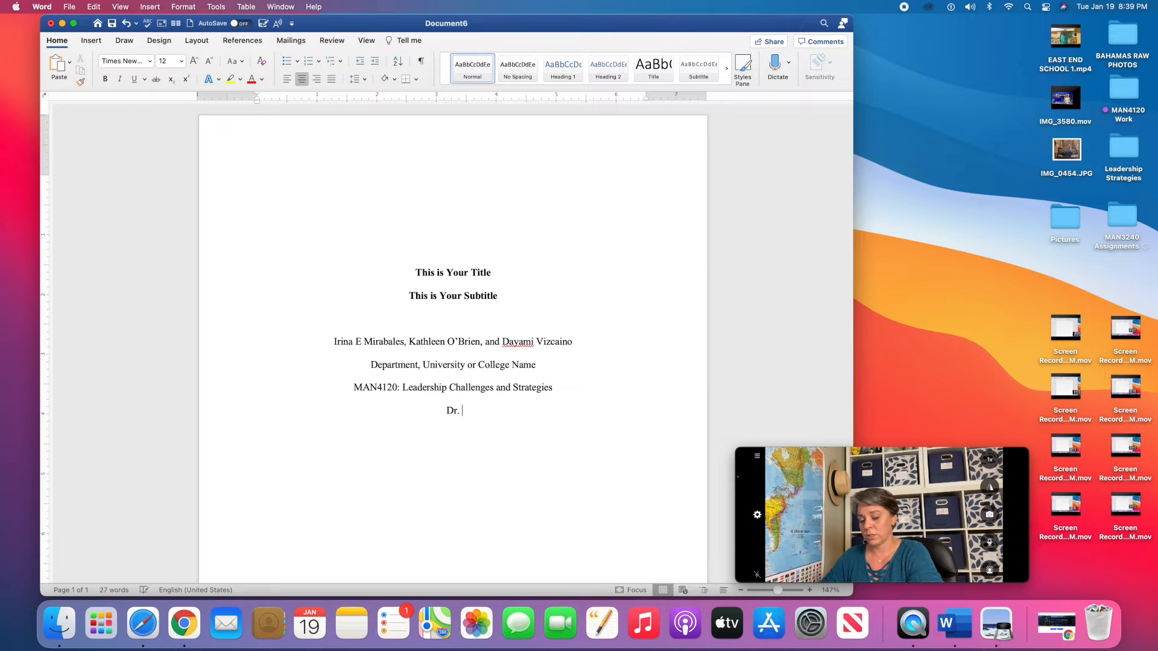
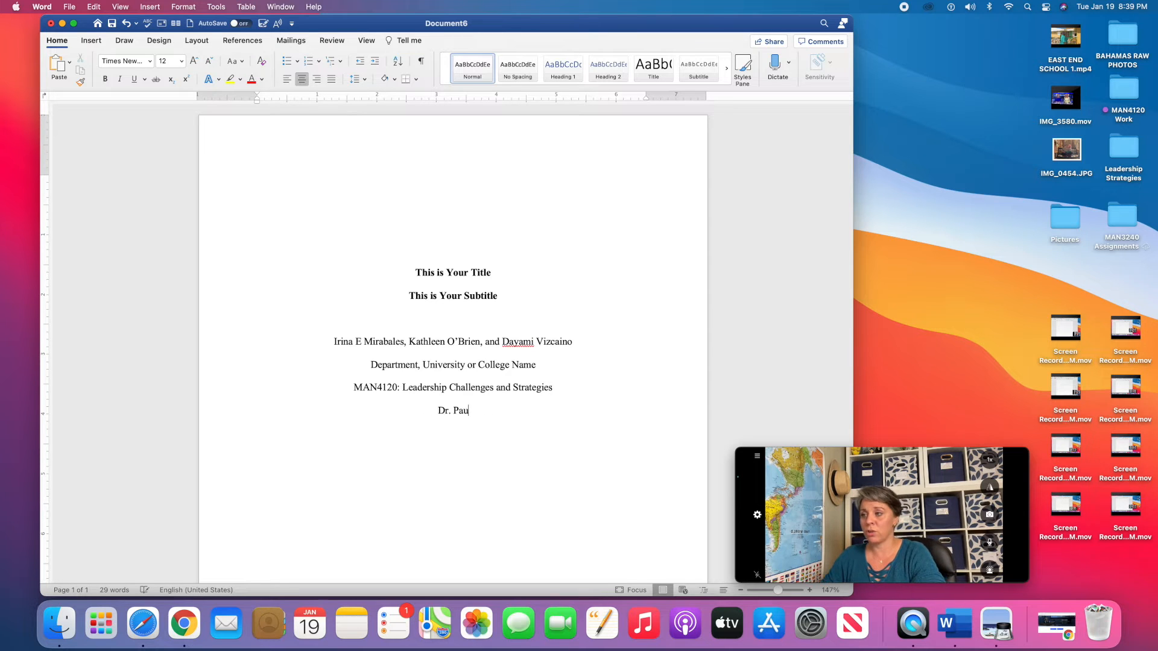
{"action": "type", "text": "Prof"}
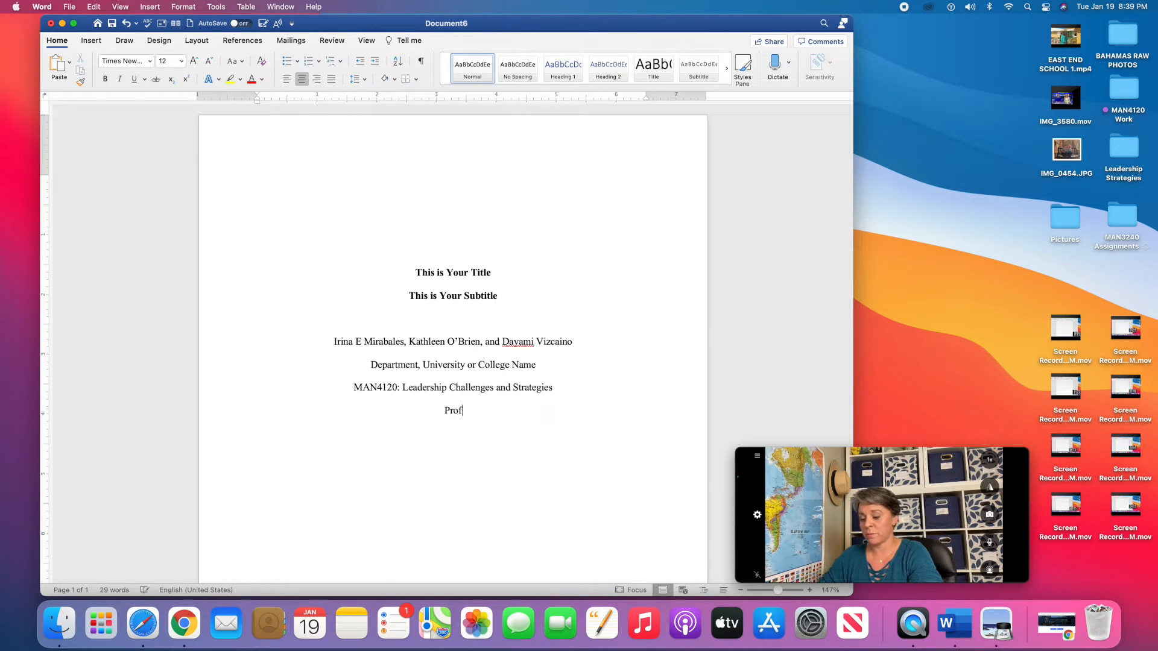
{"action": "type", "text": "essor "}
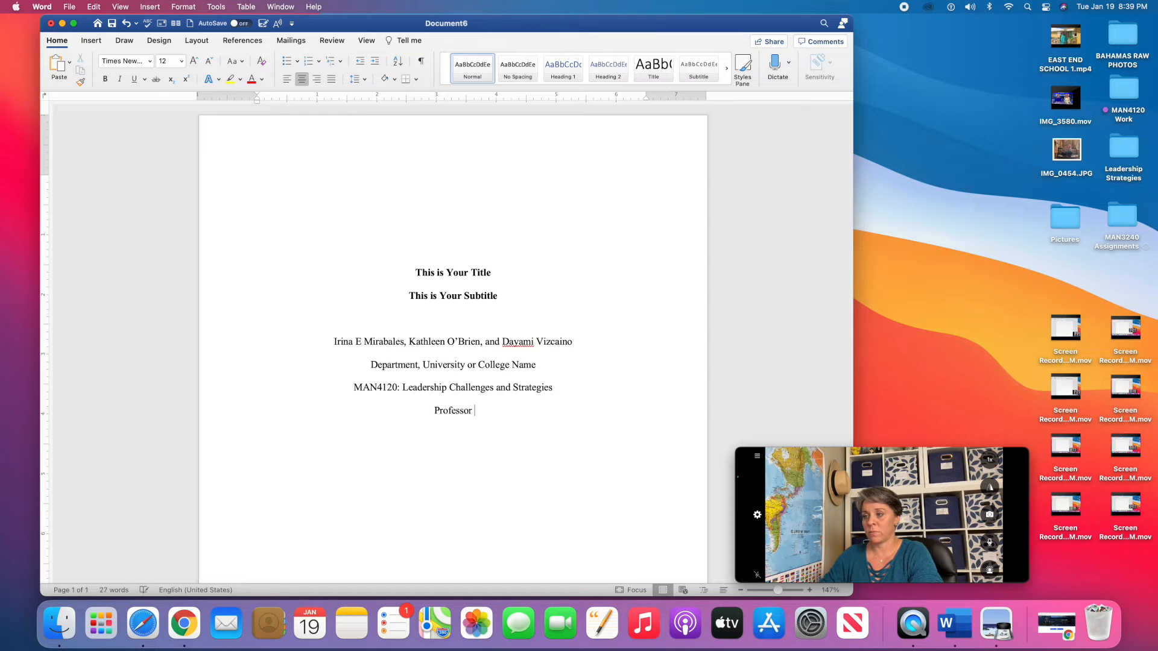
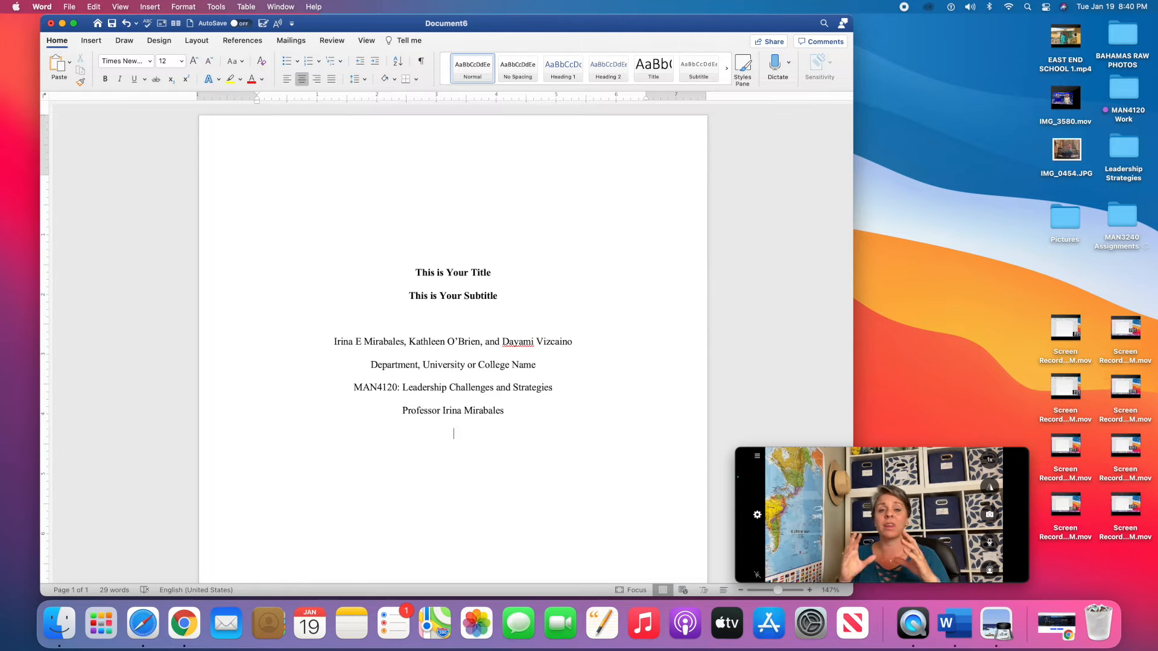
Add the centred date line January 19, 2021 by accepting Word's AutoComplete suggestion.
{"action": "key", "text": "Return"}
{"action": "type", "text": "Janua"}
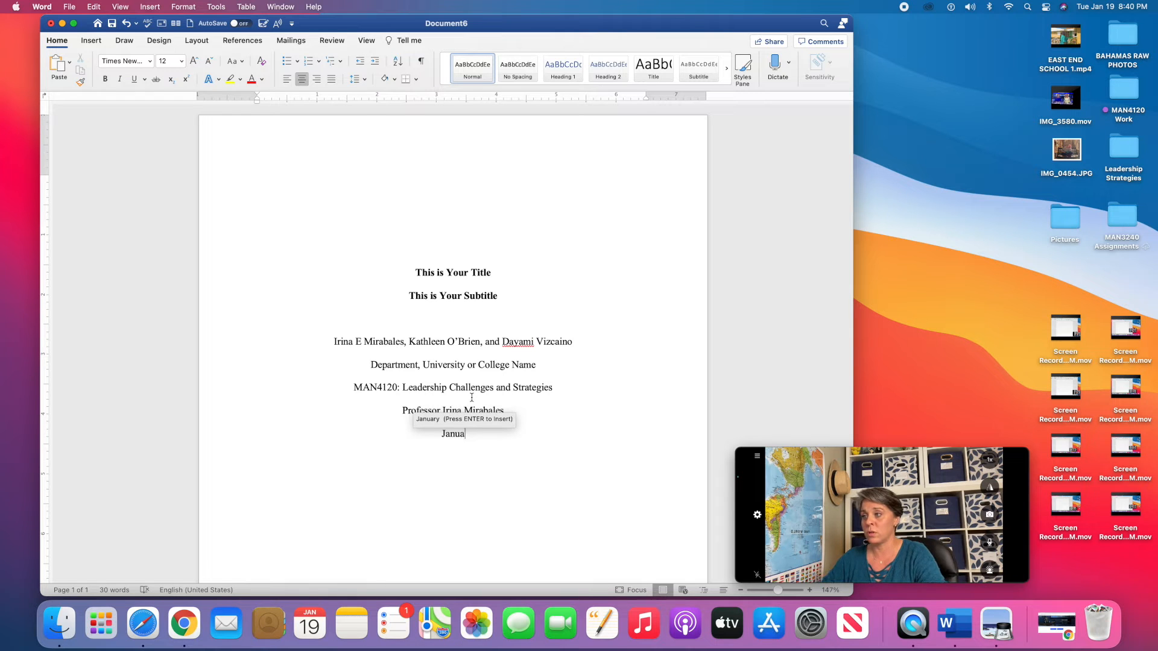
{"action": "type", "text": "ruy"}
{"action": "key", "text": "BackSpace"}
{"action": "key", "text": "BackSpace"}
{"action": "type", "text": "y"}
{"action": "key", "text": "Return"}
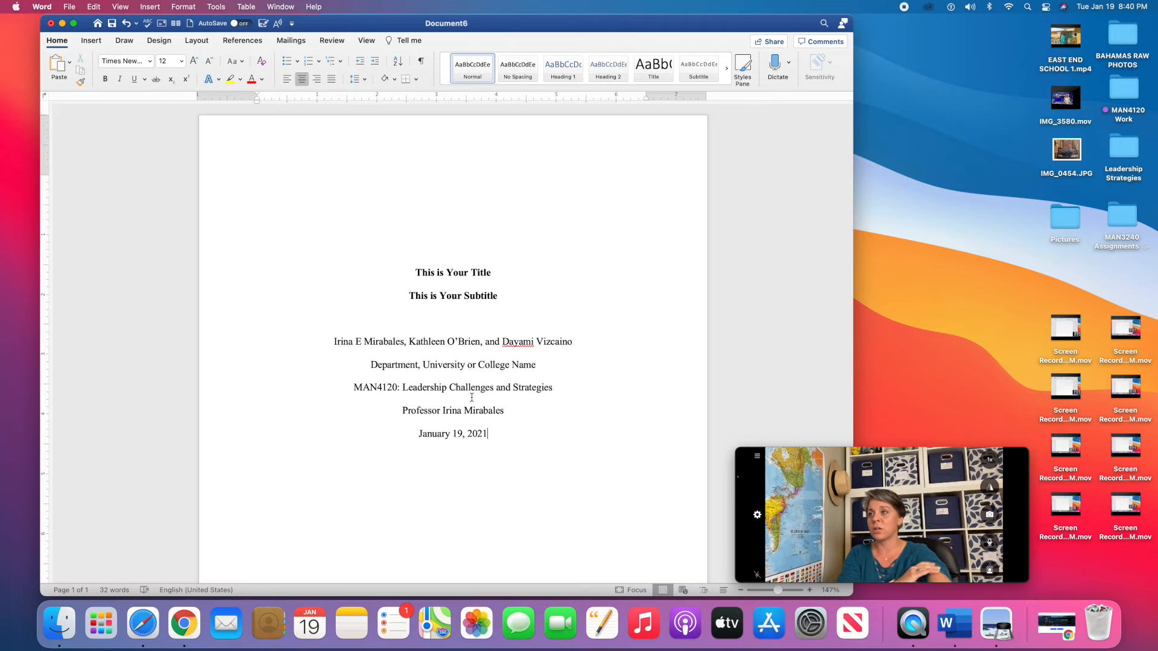
Insert a right-aligned page number in the header via Page Number > Page Numbers.
{"action": "double_click", "coordinate": [253, 147]}
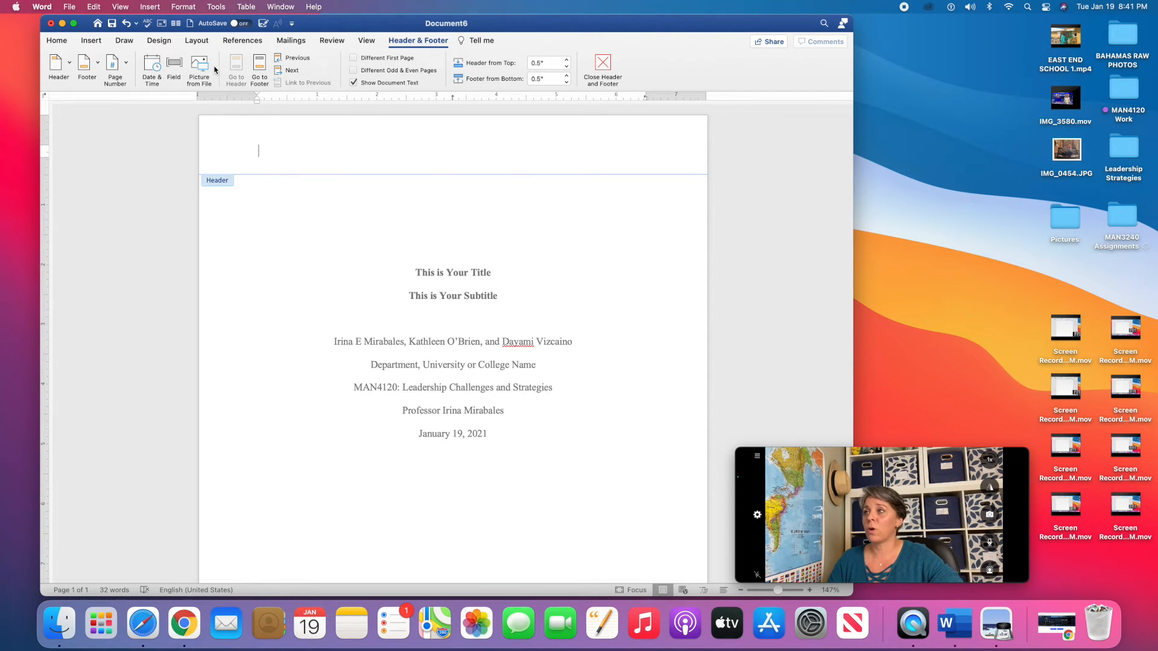
{"action": "left_click", "coordinate": [127, 64]}
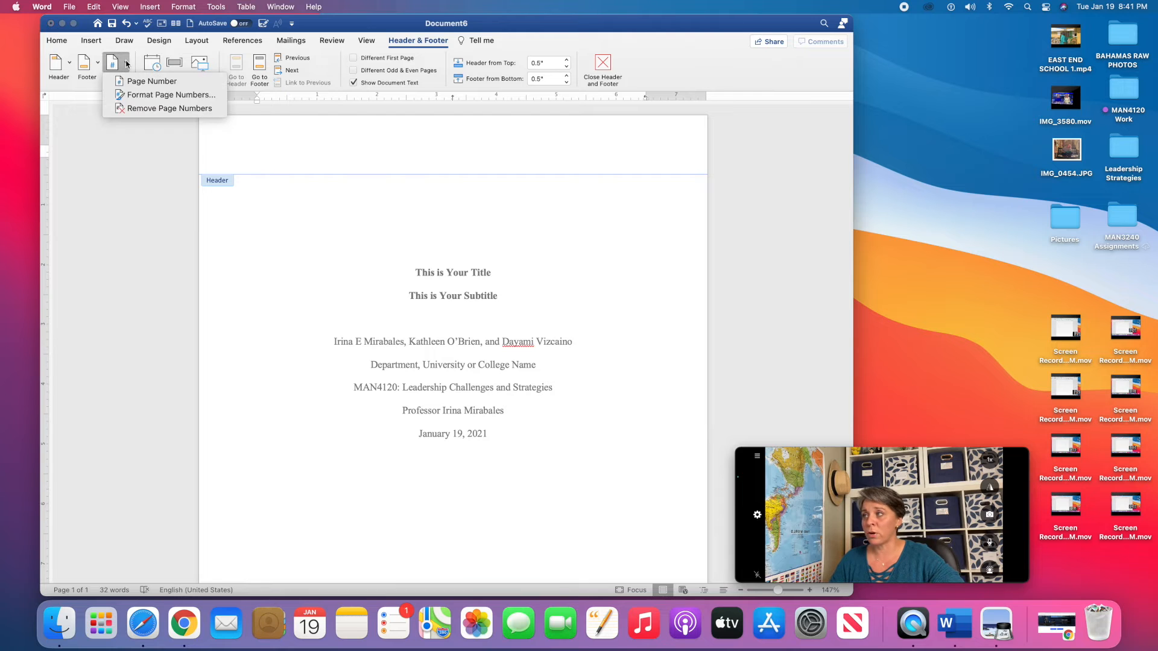
{"action": "left_click", "coordinate": [142, 83]}
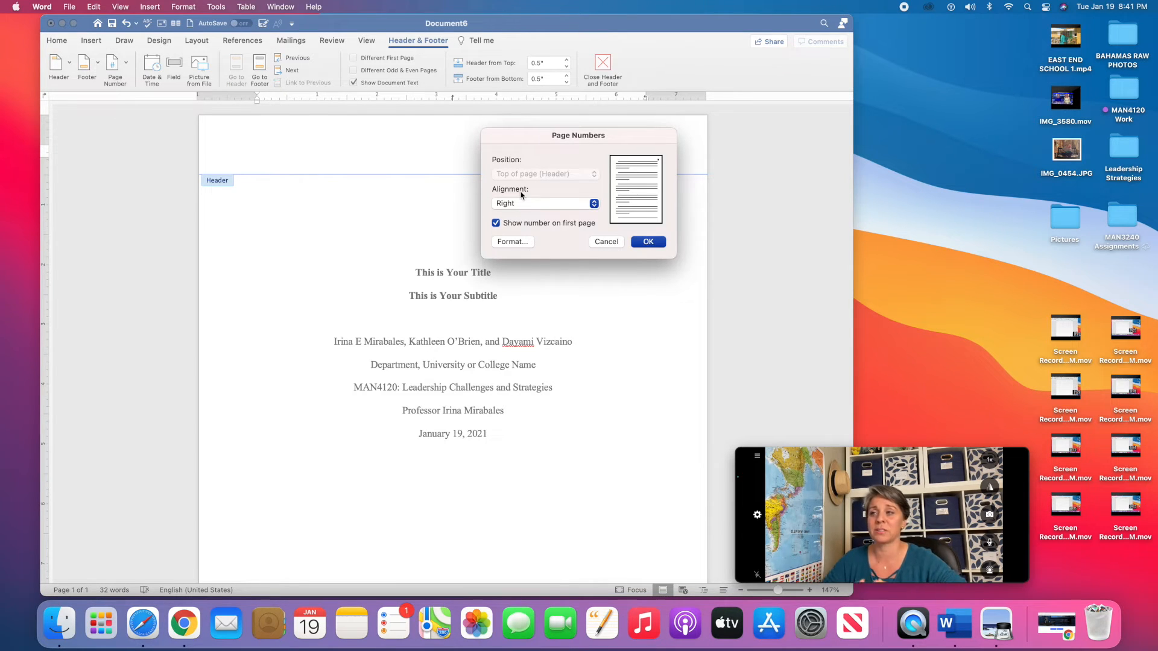
{"action": "left_click", "coordinate": [648, 241]}
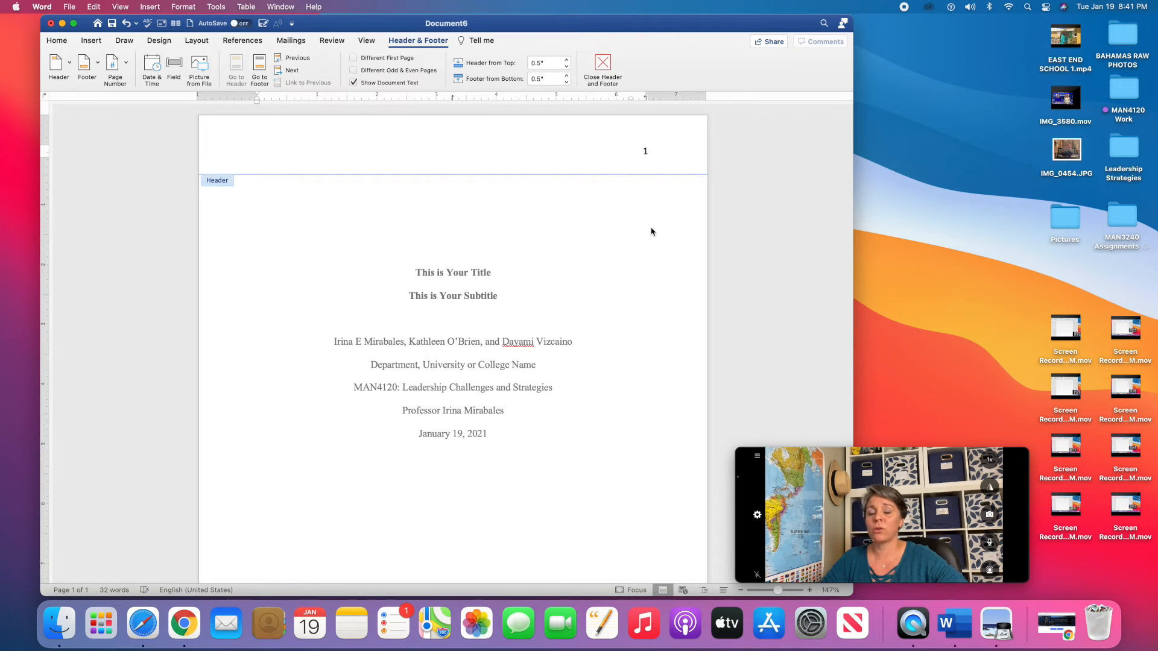
{"action": "double_click", "coordinate": [648, 244]}
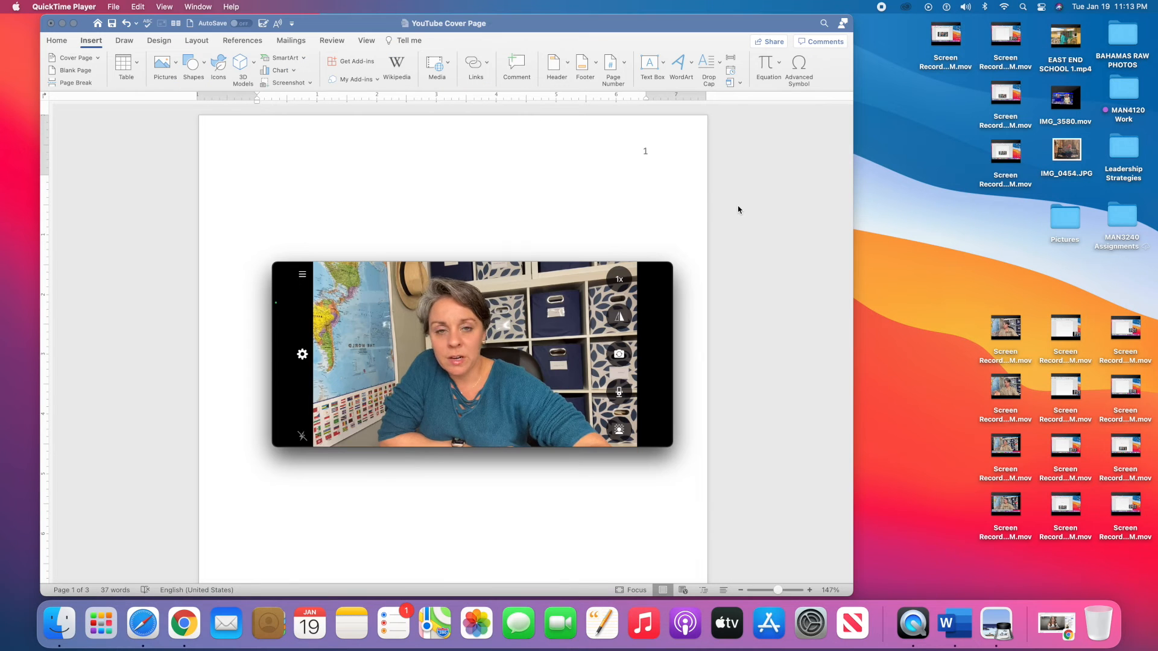
{"action": "left_click", "coordinate": [155, 135]}
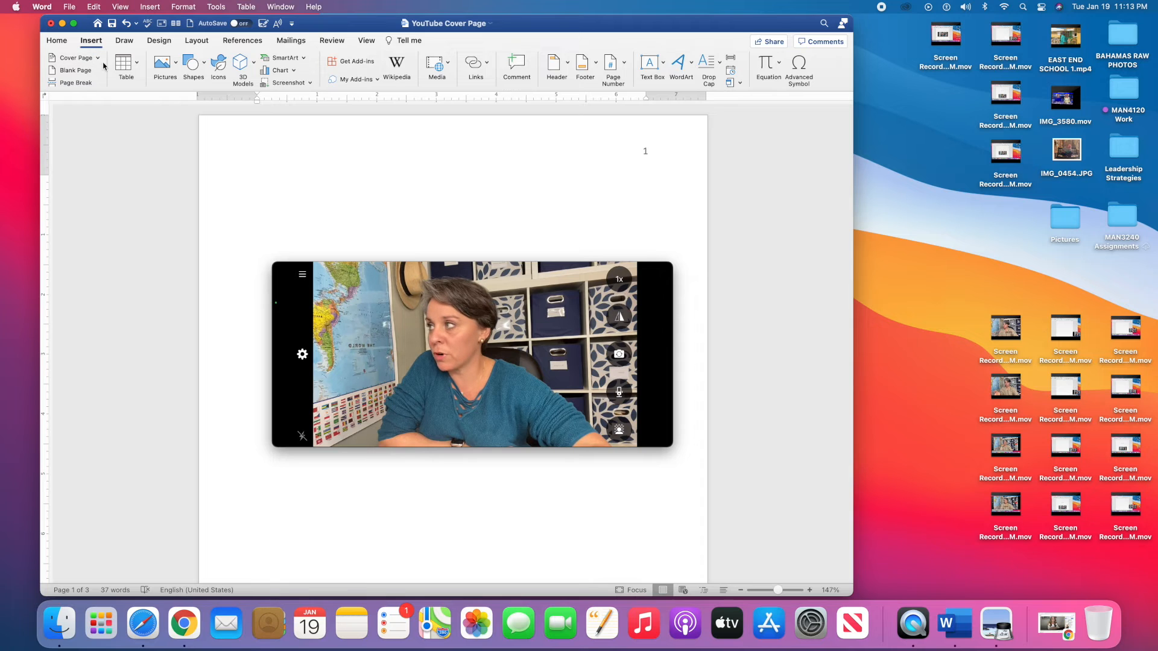
{"action": "left_click", "coordinate": [58, 42]}
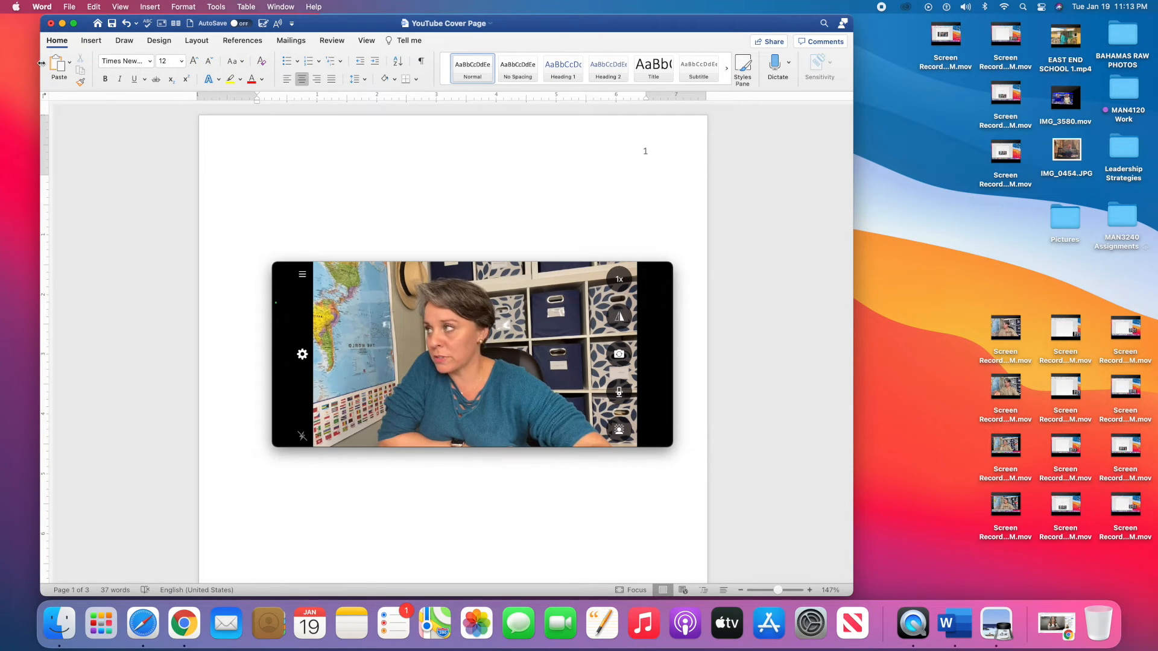
{"action": "left_click", "coordinate": [90, 41]}
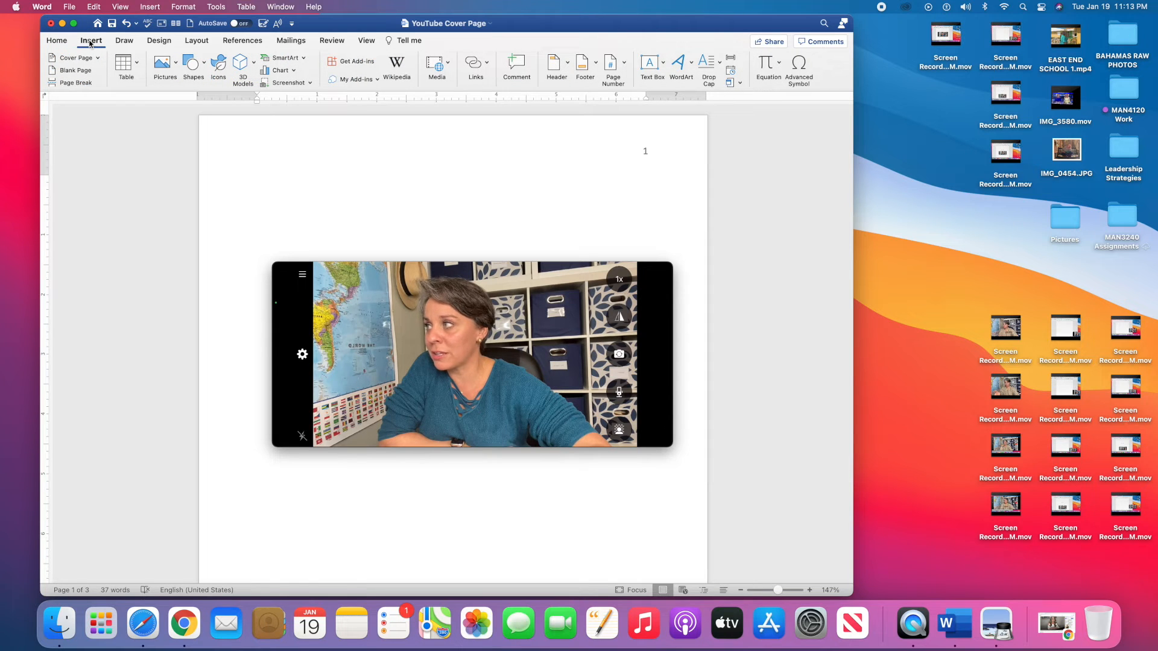
{"action": "left_click", "coordinate": [625, 62]}
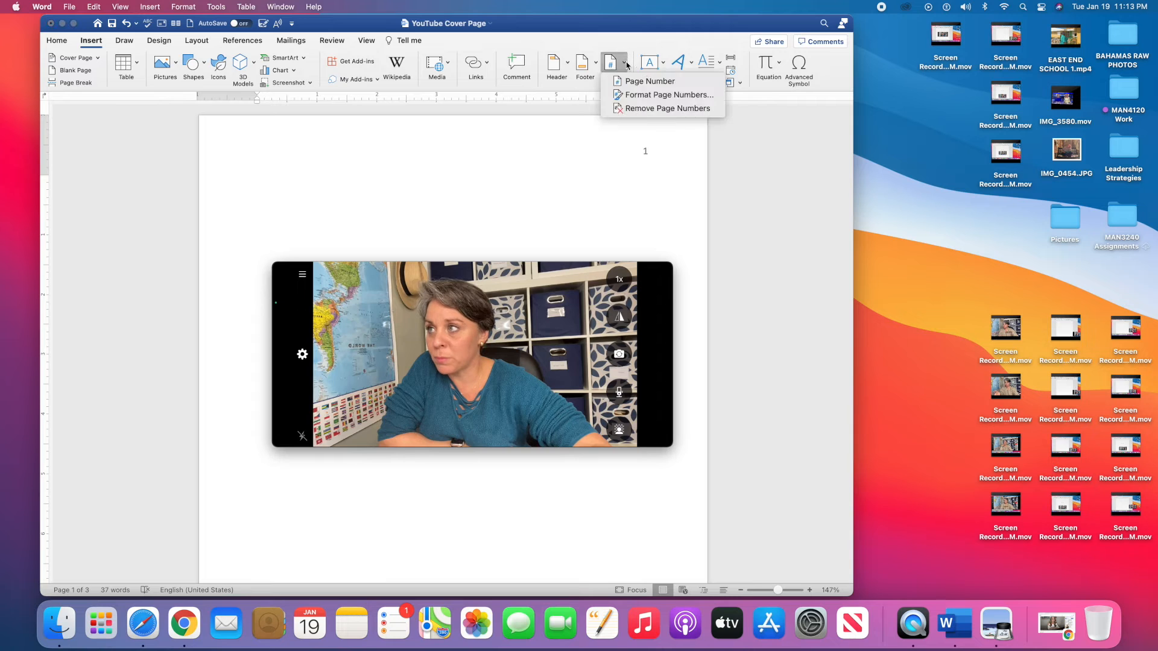
{"action": "left_click", "coordinate": [634, 82]}
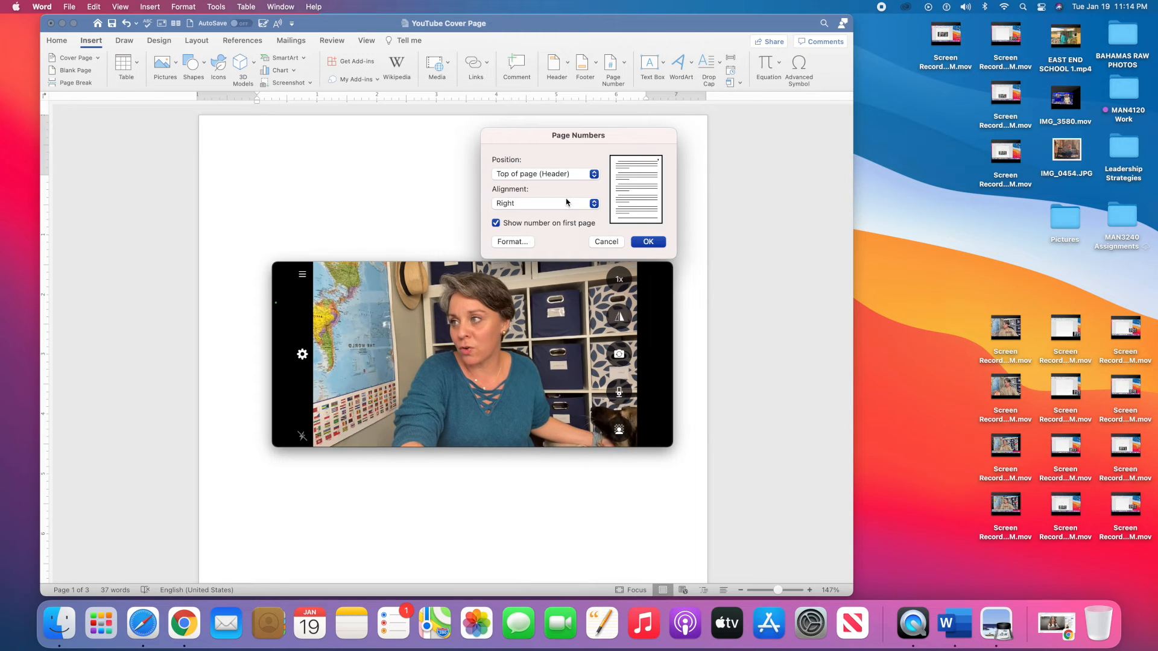
{"action": "left_click", "coordinate": [641, 240]}
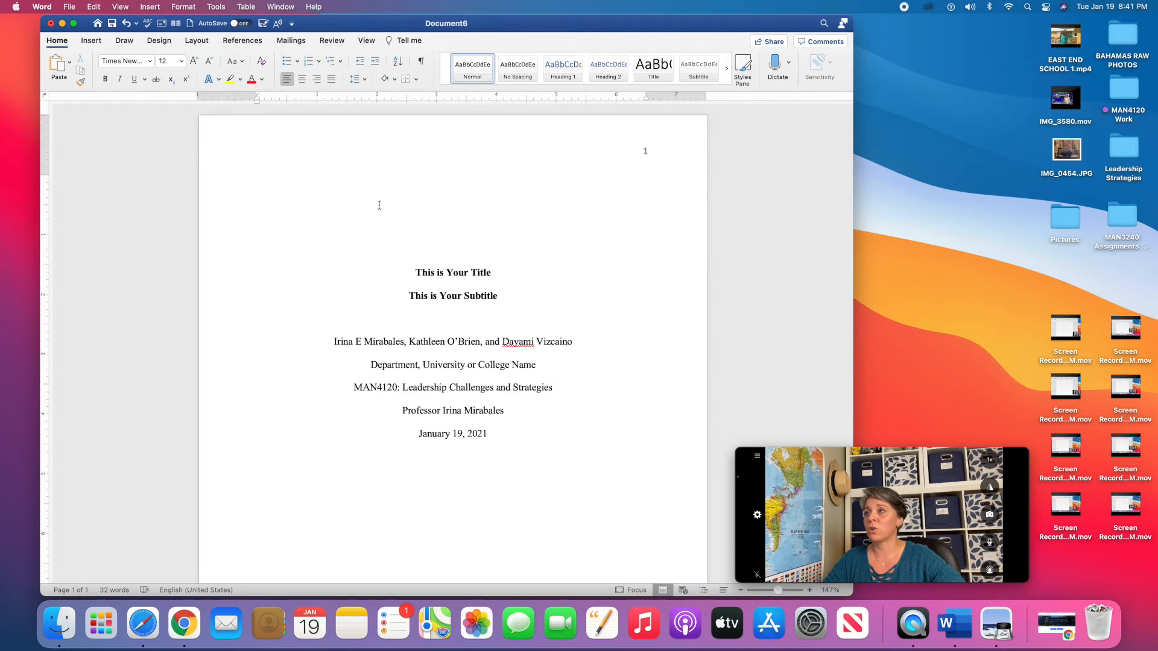
Add blank lines below the date to start page 2, then review both pages.
{"action": "scroll", "coordinate": [517, 337], "scroll_direction": "down", "scroll_amount": 5}
{"action": "double_click", "coordinate": [517, 337]}
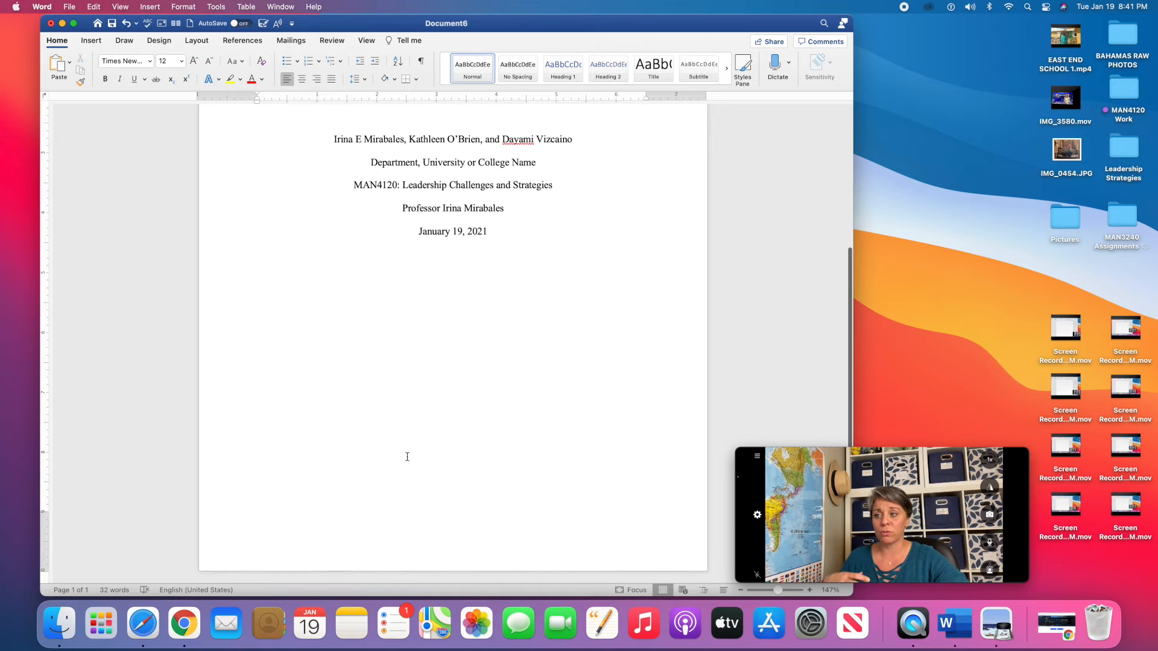
{"action": "key", "text": "Return"}
{"action": "key", "text": "Return"}
{"action": "key", "text": "Return"}
{"action": "key", "text": "Return"}
{"action": "key", "text": "Return"}
{"action": "key", "text": "Return"}
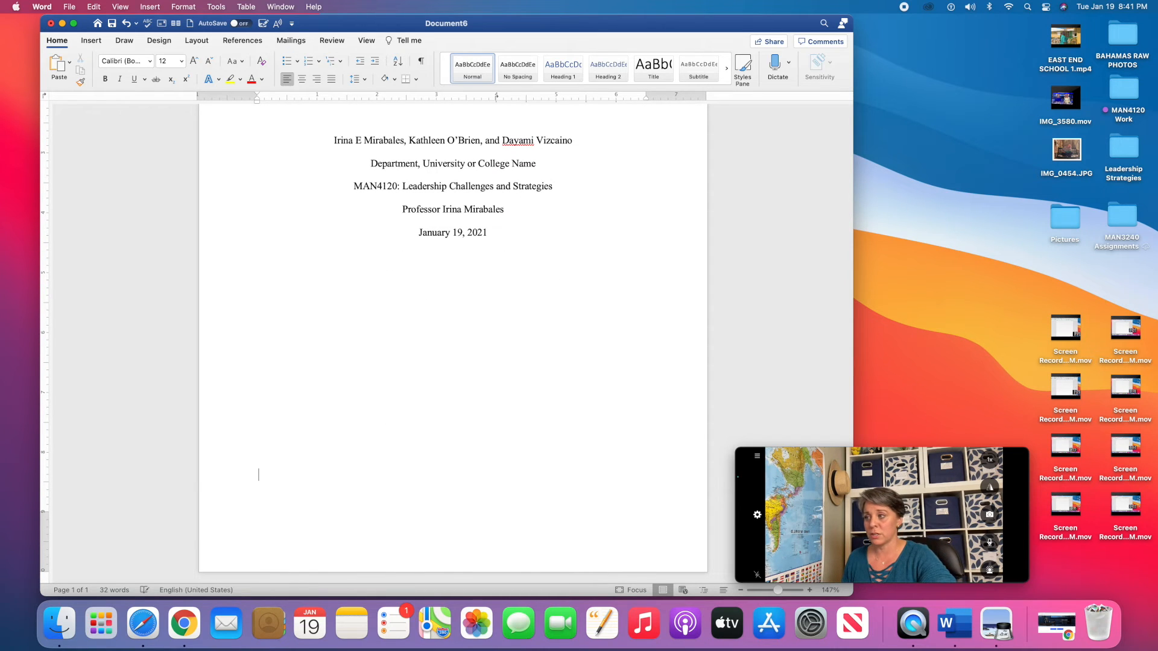
{"action": "key", "text": "Return"}
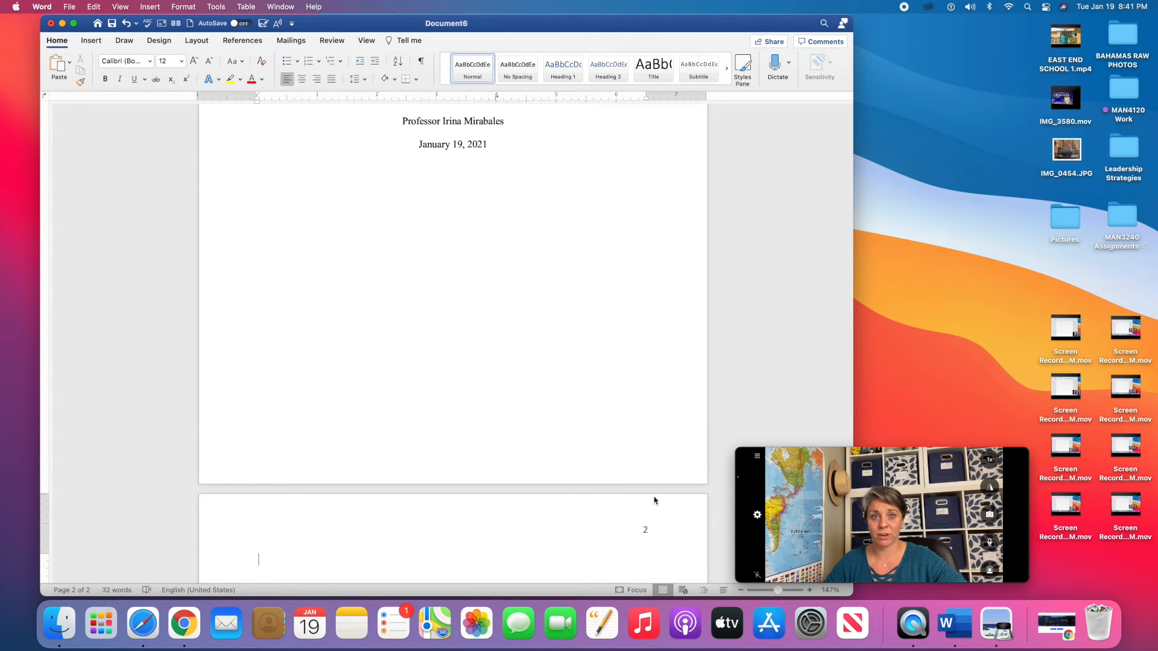
{"action": "scroll", "coordinate": [598, 331], "scroll_direction": "up", "scroll_amount": 3}
{"action": "scroll", "coordinate": [599, 331], "scroll_direction": "up", "scroll_amount": 3}
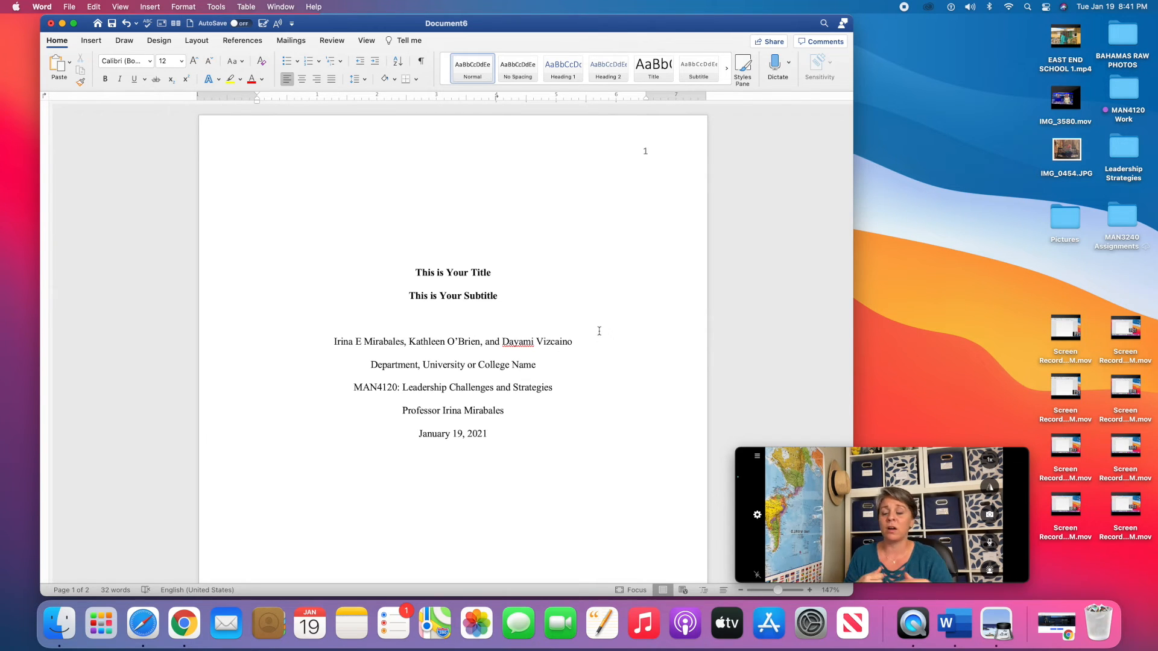
{"action": "scroll", "coordinate": [599, 331], "scroll_direction": "down", "scroll_amount": 5}
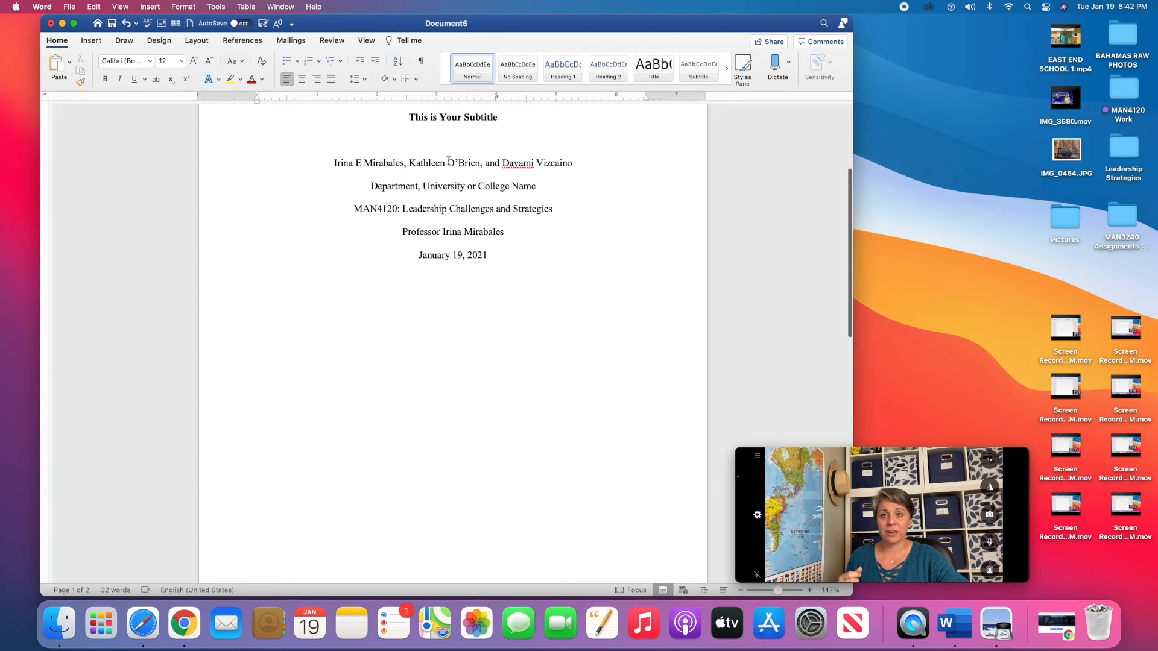
{"action": "scroll", "coordinate": [451, 171], "scroll_direction": "up", "scroll_amount": 4}
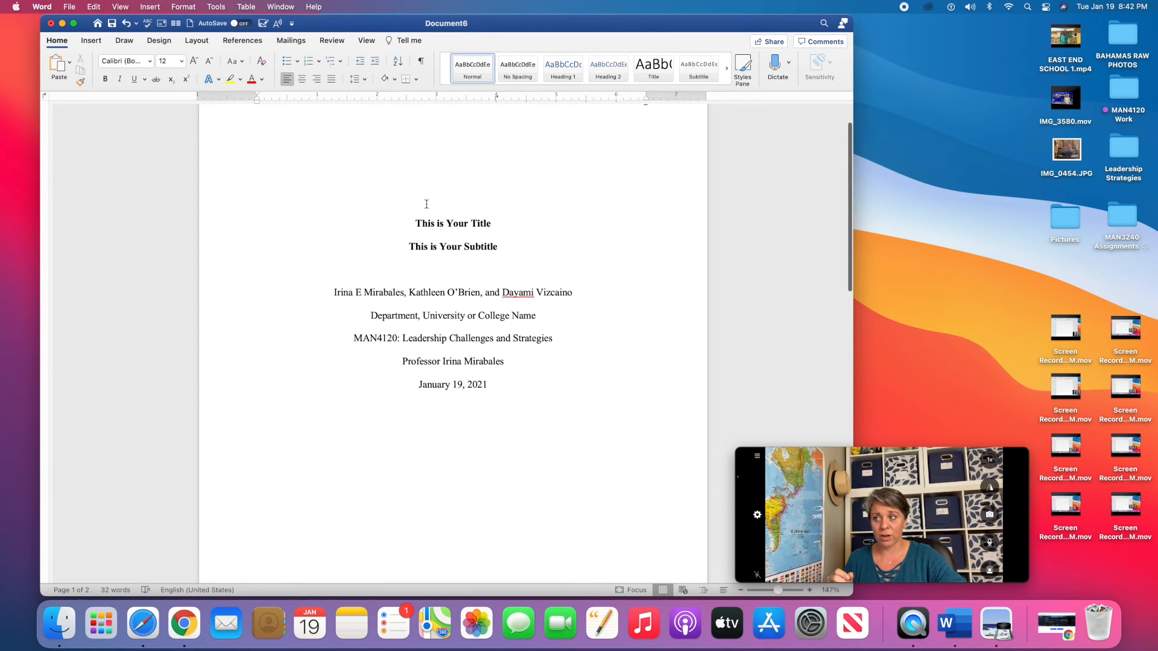